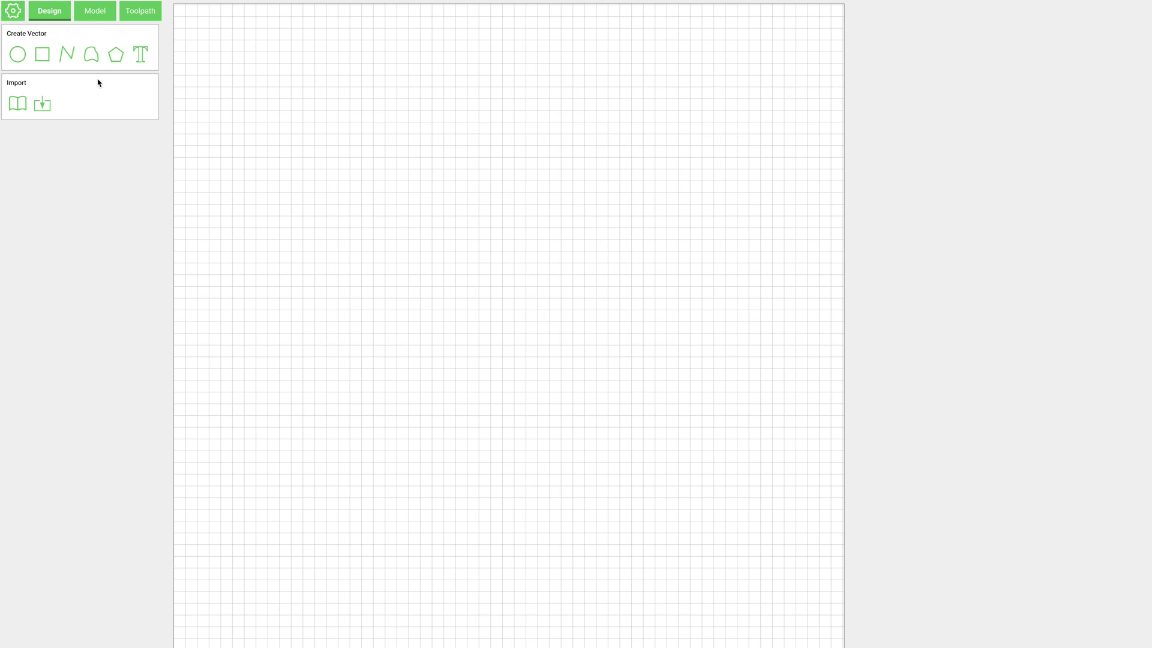
Step: Draw a 4 in by 4 in square and move it toward the lower left of the page
click(42, 54)
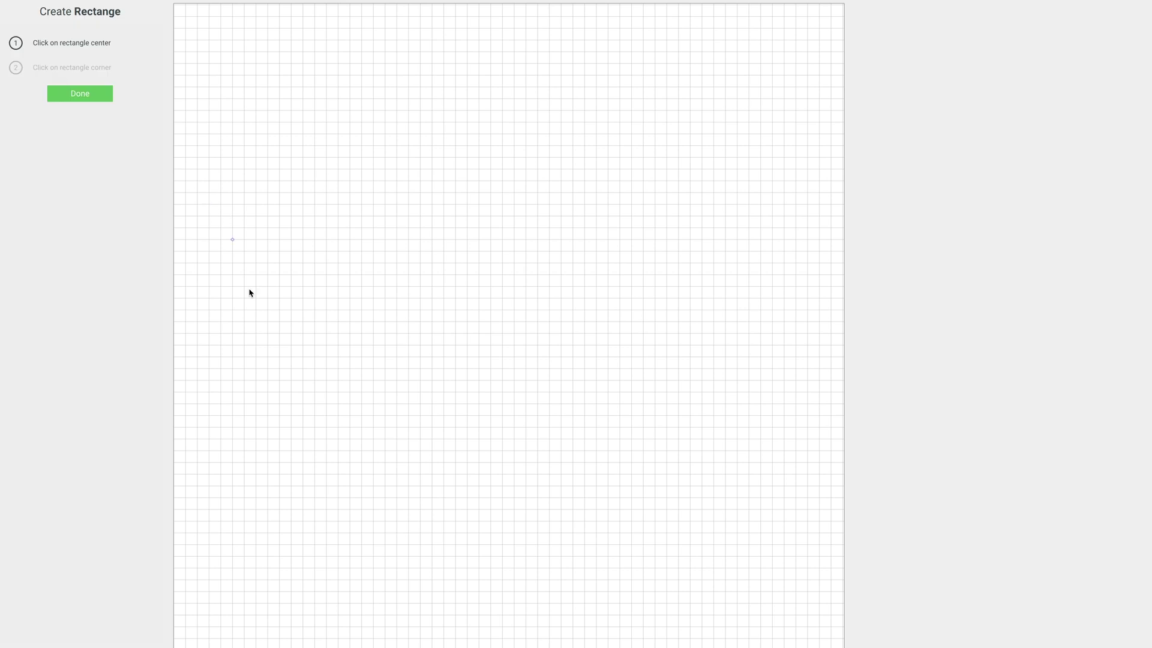
click(279, 427)
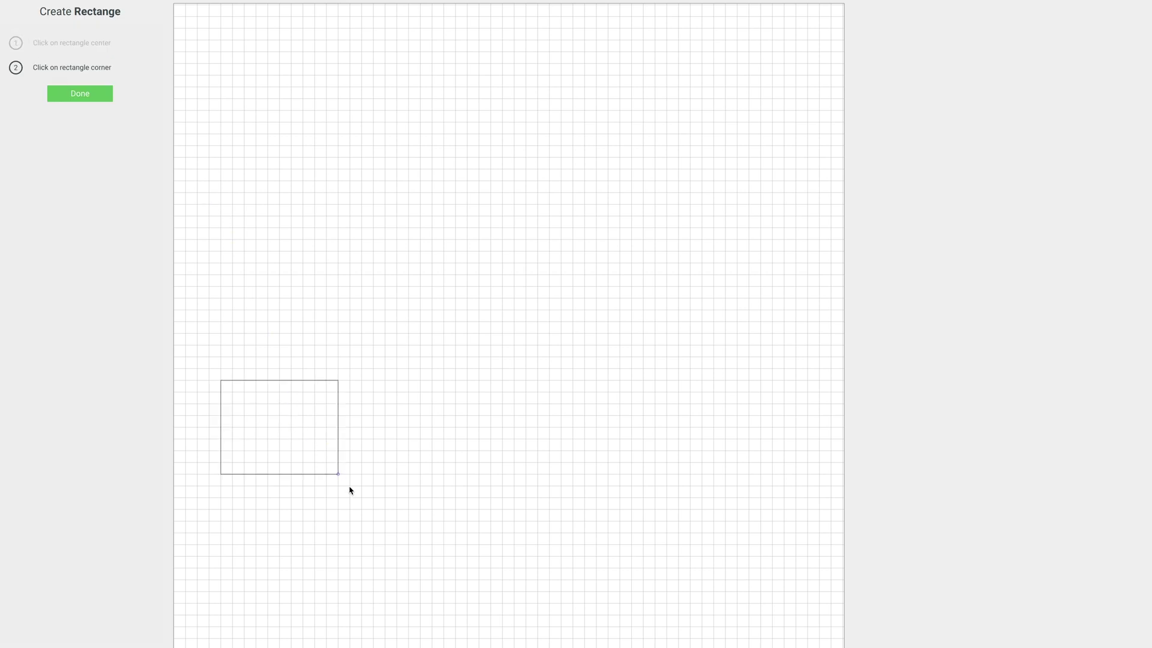
click(386, 533)
double_click(121, 49)
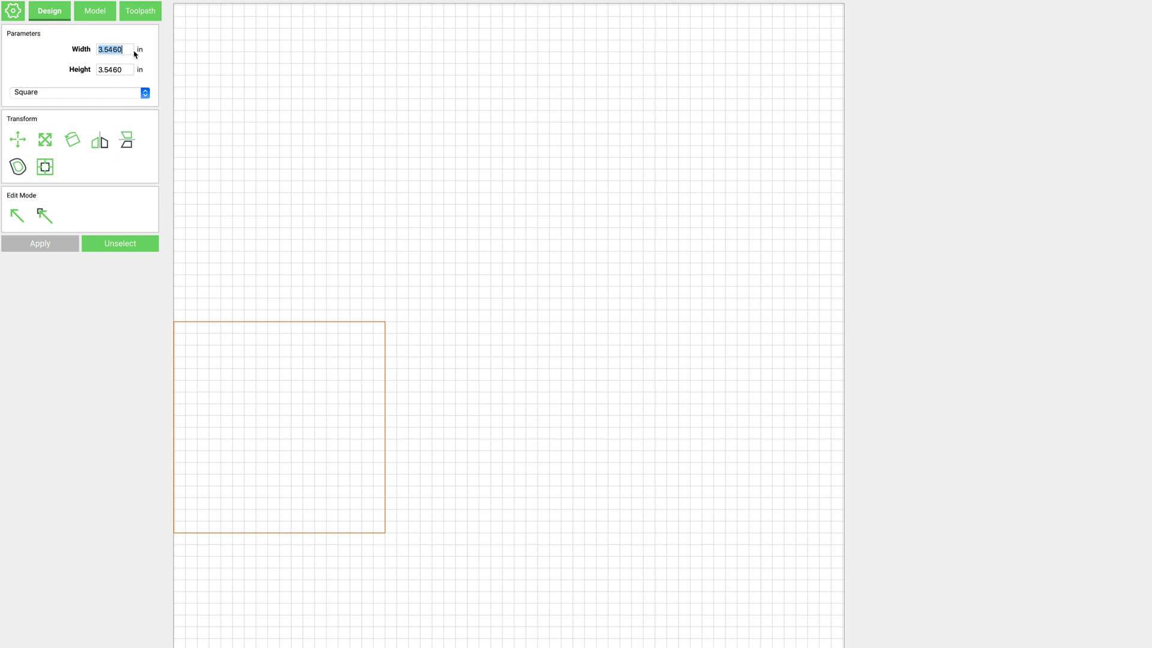
text(4)
key(Tab)
click(56, 243)
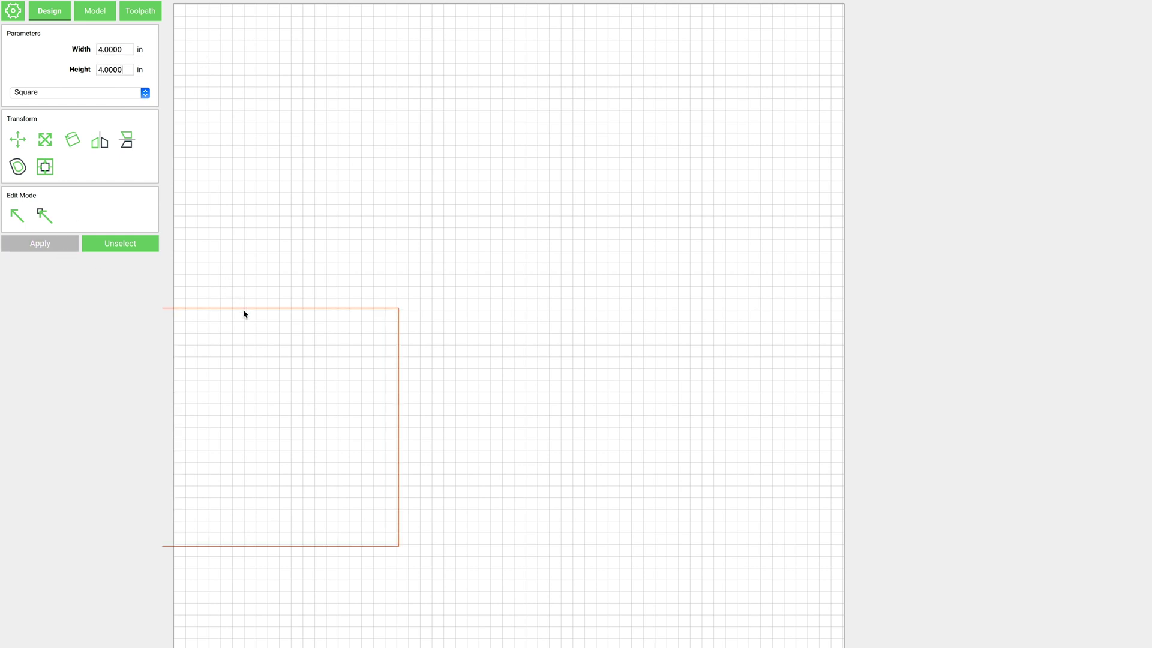
drag(244, 313, 315, 380)
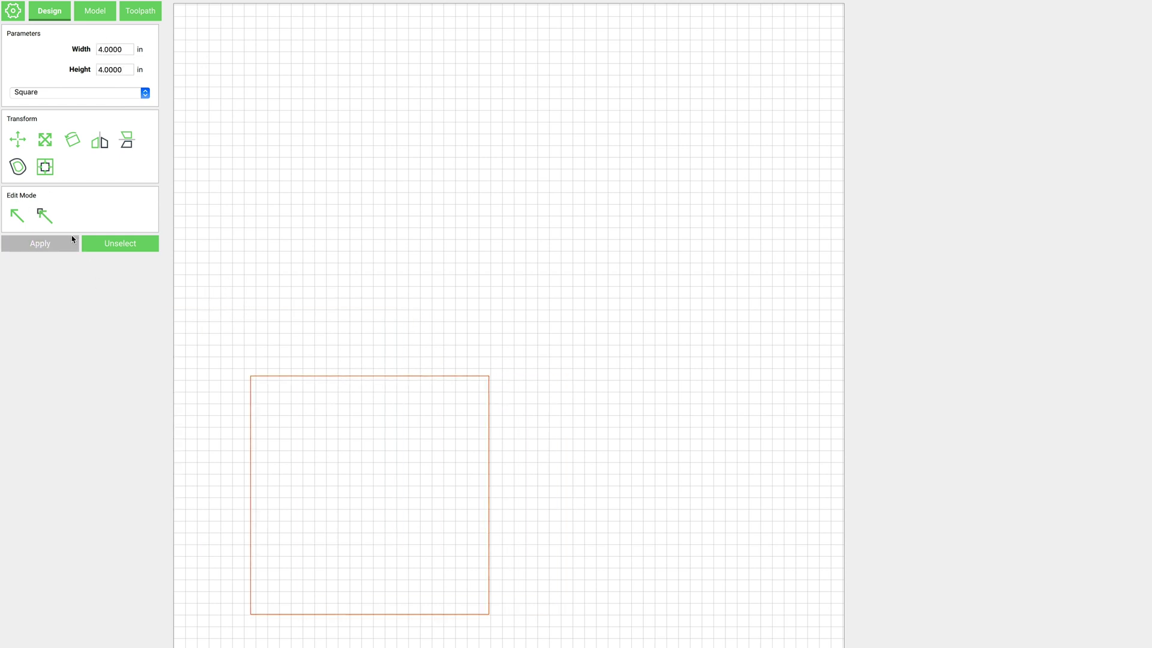
click(246, 265)
Step: Add a 4 in tall letter 'C' in Courier - Bold
click(140, 56)
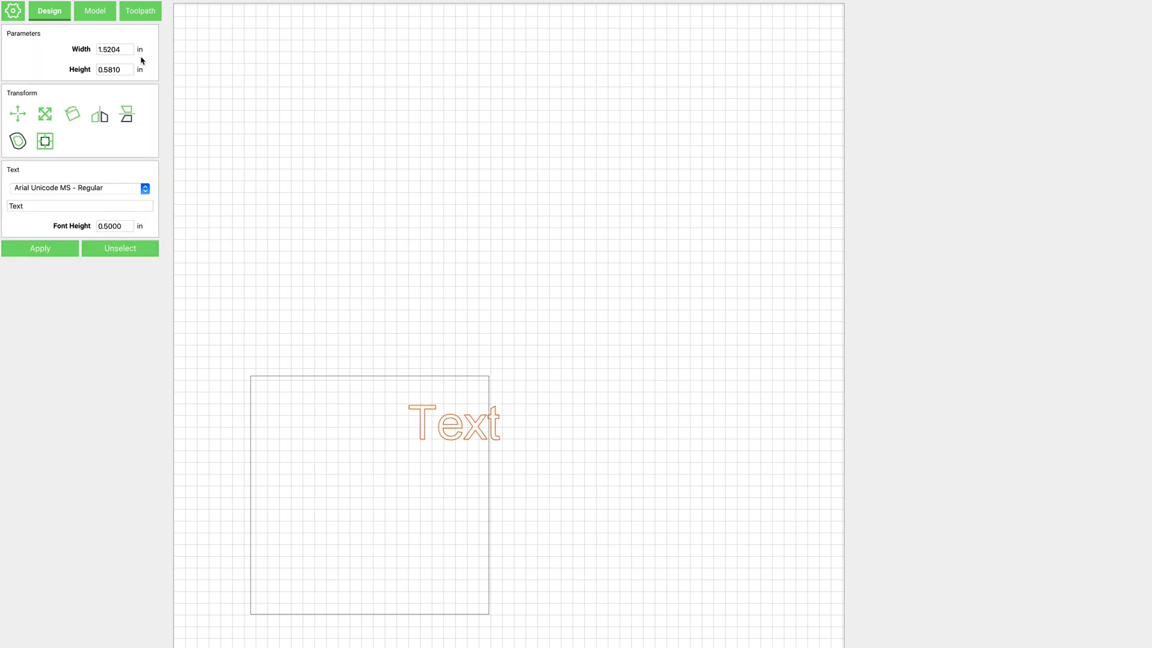
double_click(49, 205)
text(C)
double_click(114, 226)
text(4)
click(67, 246)
click(90, 188)
scroll(84, 263, up, 3)
scroll(81, 168, down, 10)
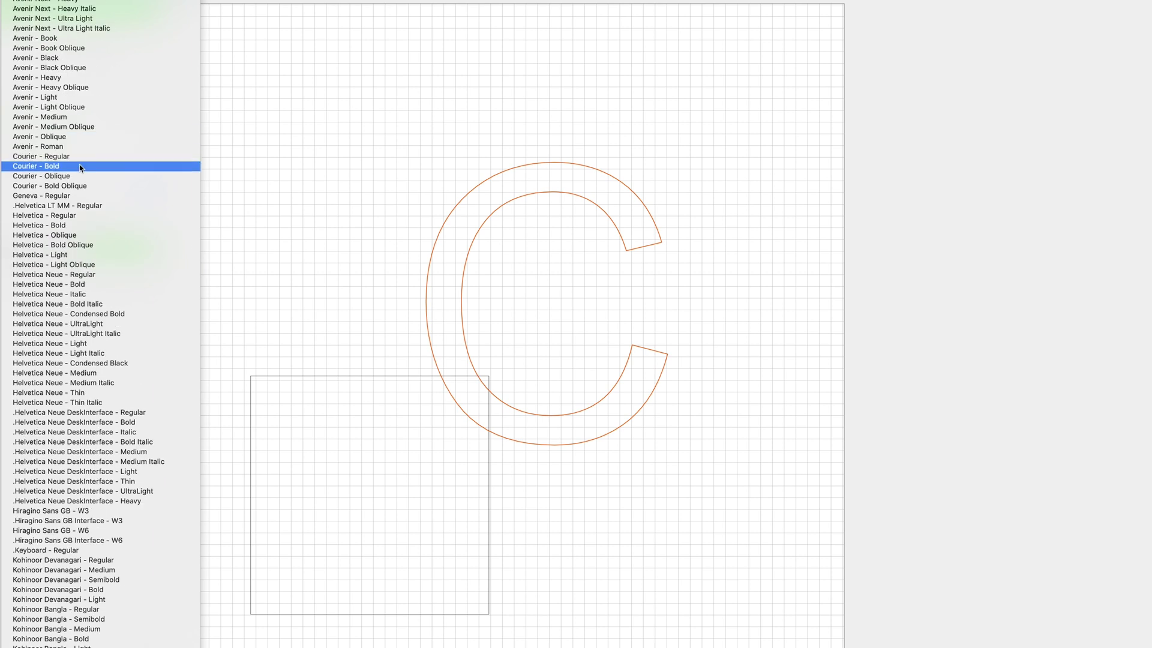
click(81, 166)
click(333, 330)
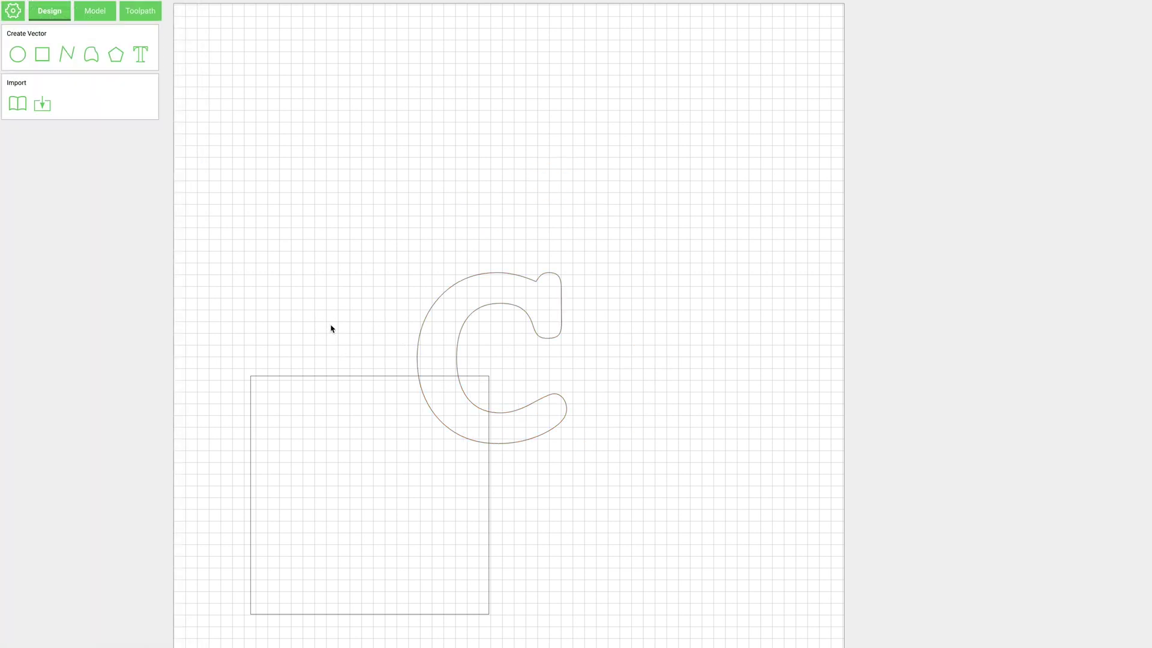
Step: Align the C's centre with the square's and nudge the pair slightly left
click(422, 337)
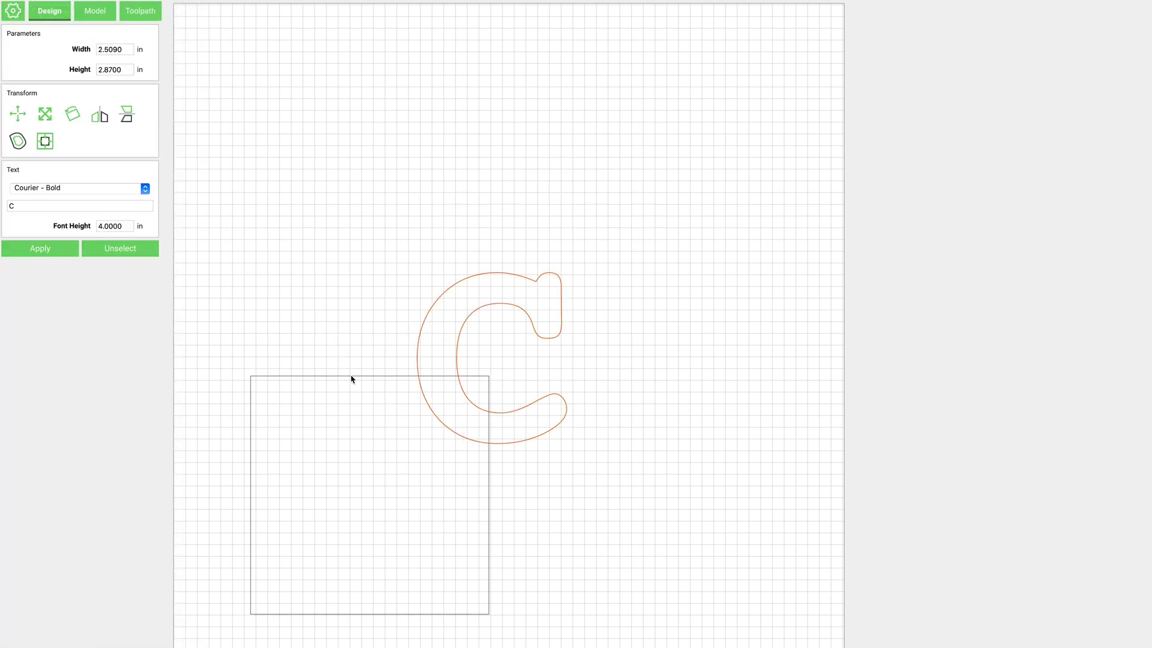
shift+click(351, 377)
click(73, 216)
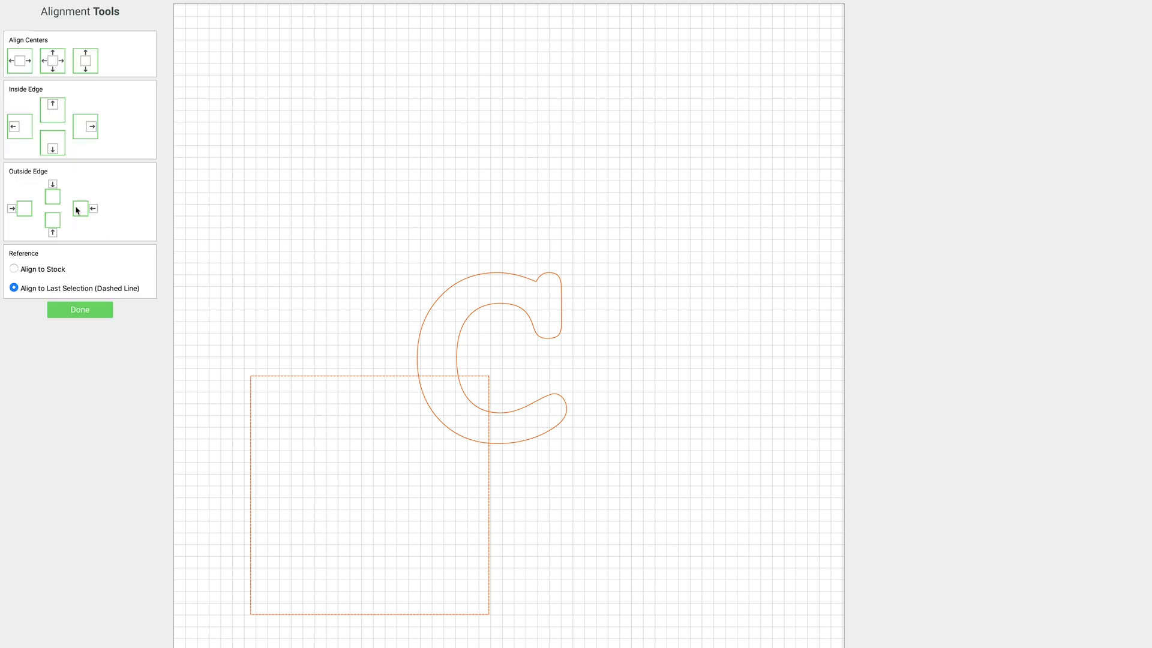
click(55, 60)
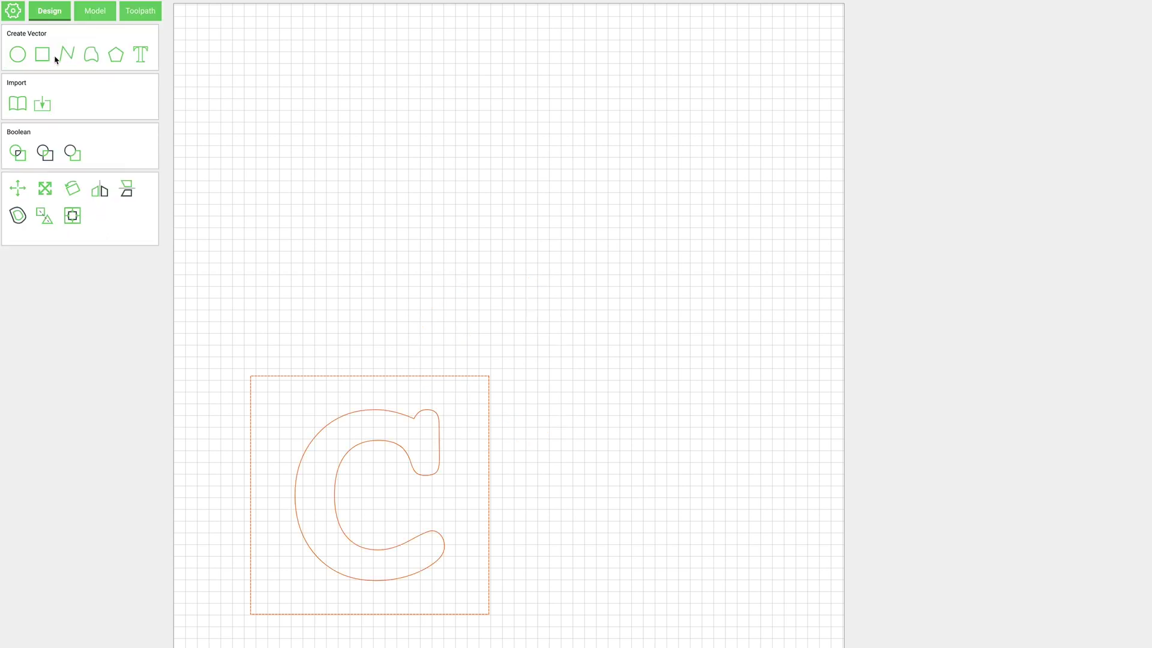
click(319, 237)
drag(545, 350, 366, 423)
drag(346, 376, 327, 377)
click(333, 357)
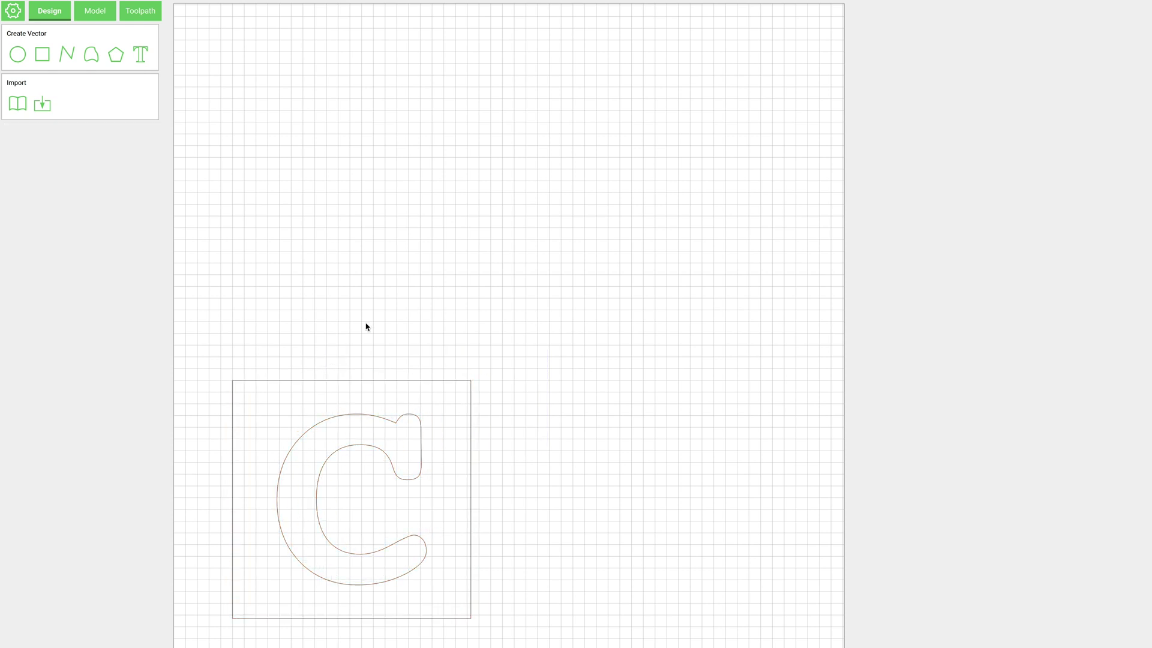
drag(366, 311, 373, 557)
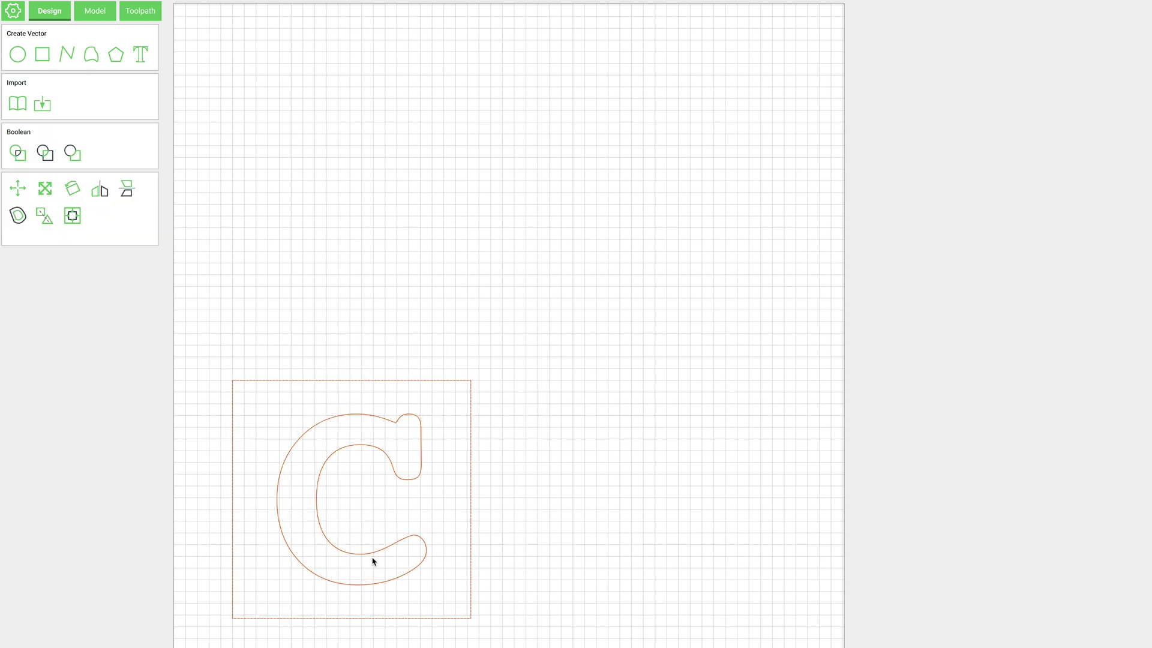
click(144, 13)
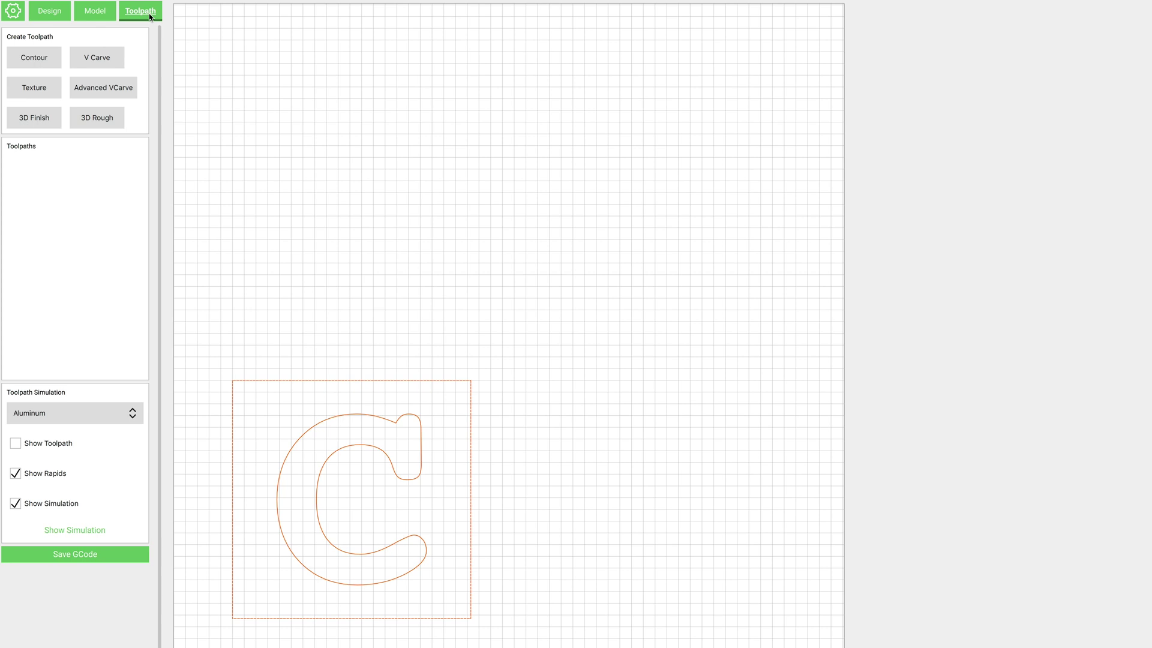
Step: Start a texture toolpath and give its ball mill 0.1 depth per pass and 200 feed and plunge rates
click(30, 89)
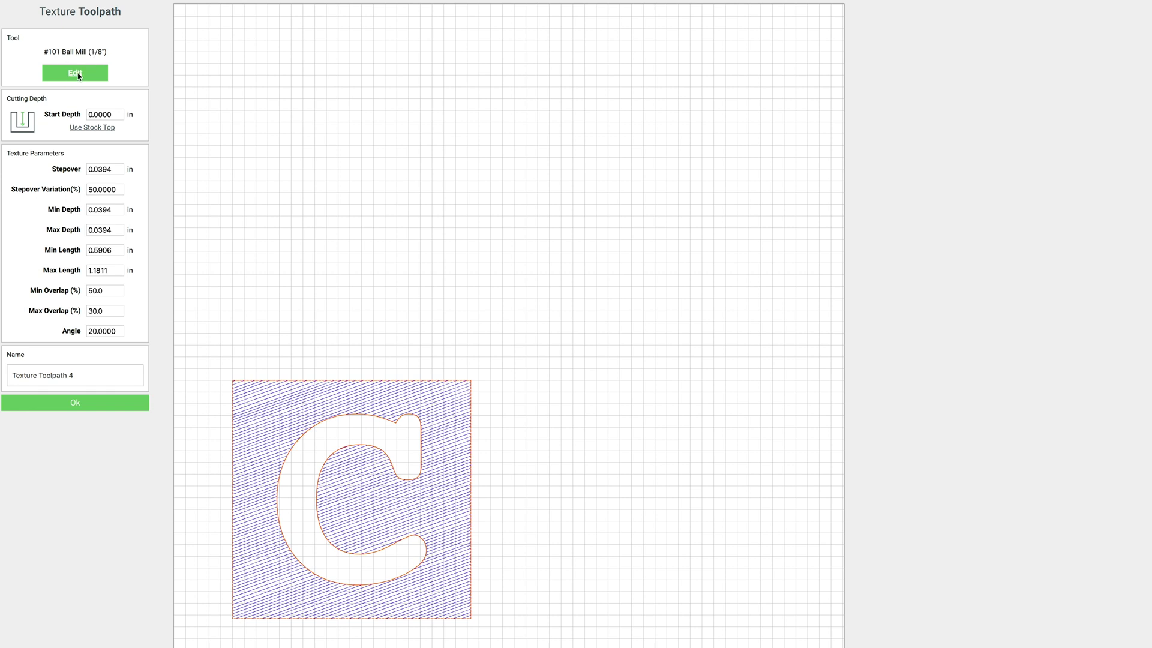
click(78, 74)
click(113, 106)
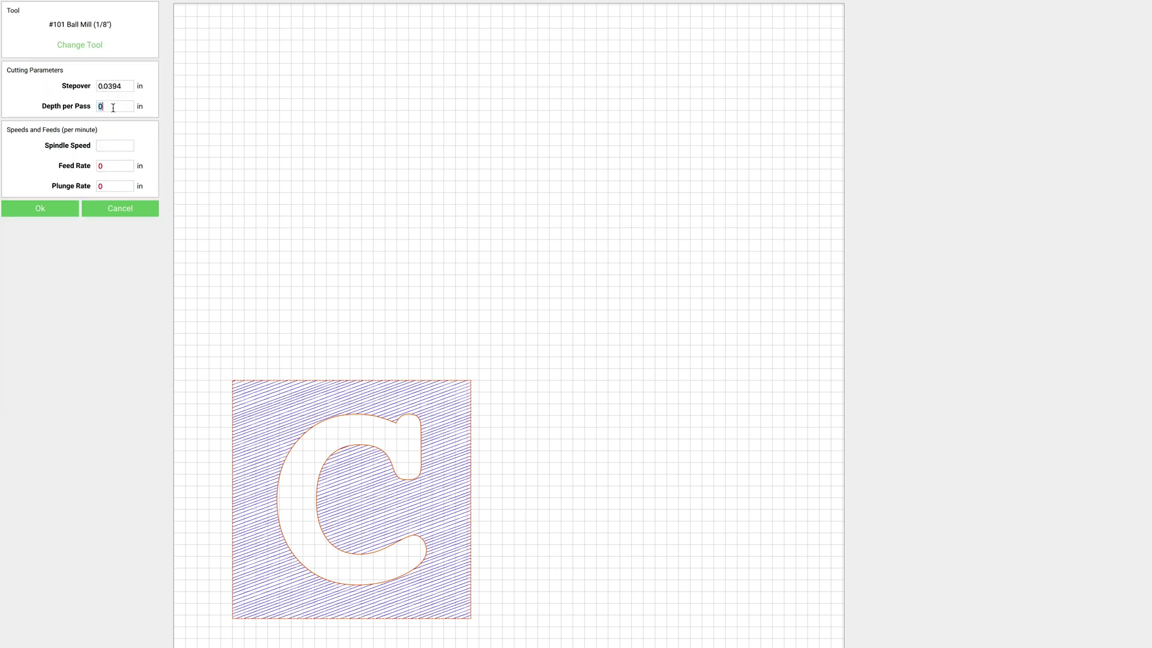
text(.)
key(Tab)
key(Tab)
text(200)
key(Tab)
text(200)
click(42, 211)
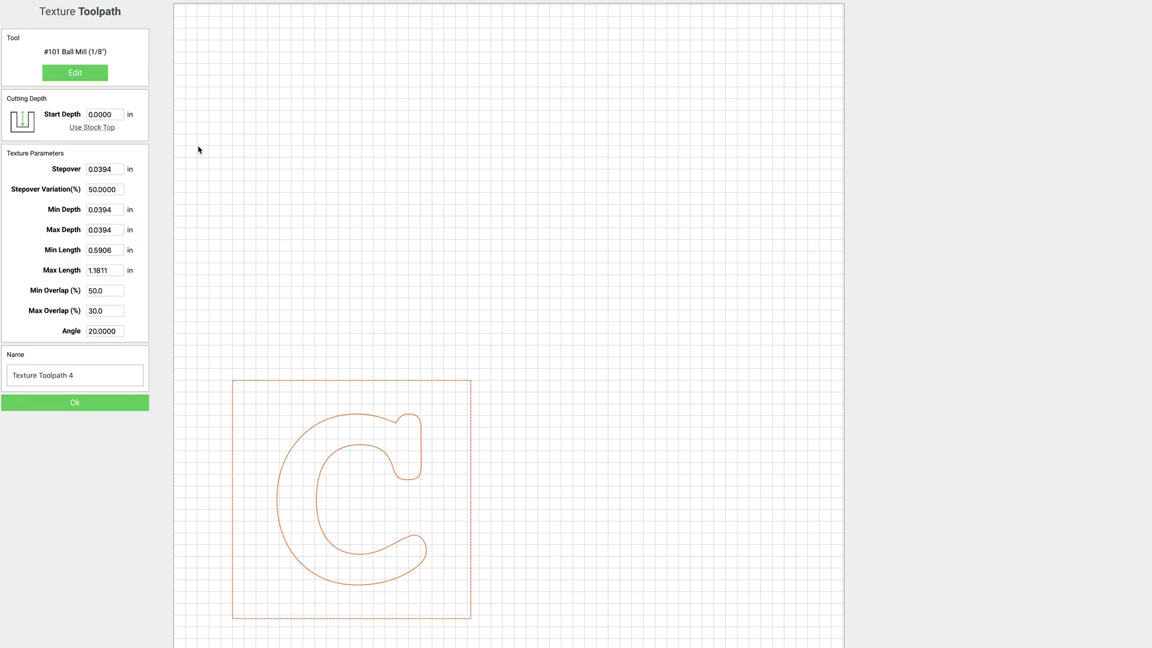
Step: Enter a stepover value and create the texture toolpath
double_click(118, 169)
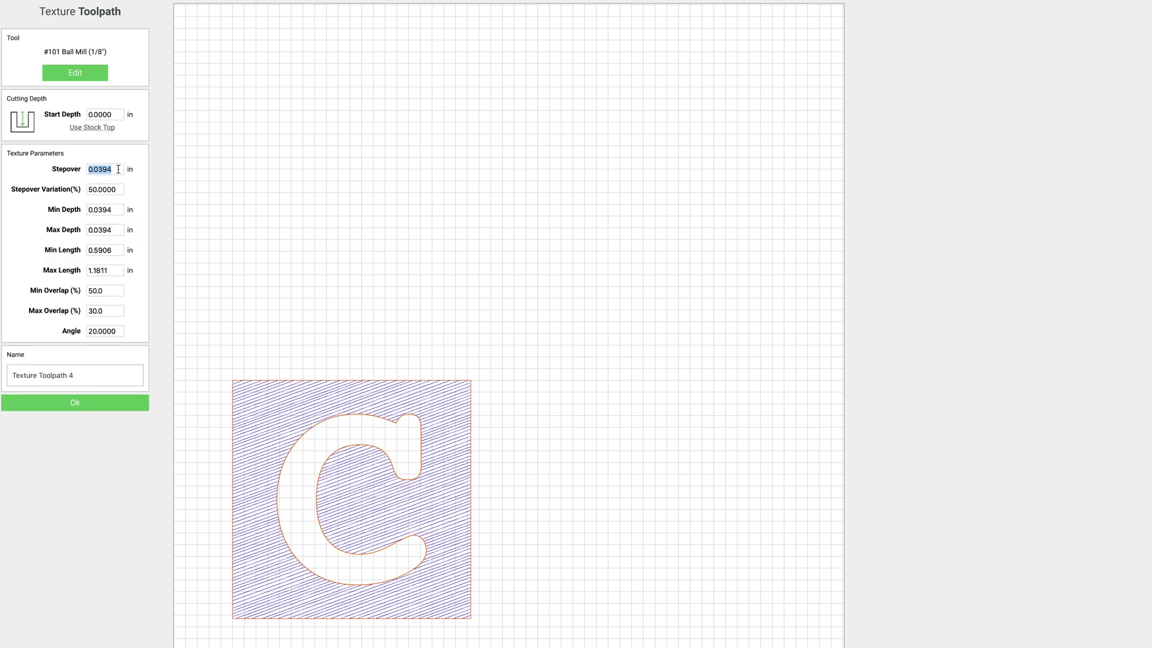
text(.1)
key(Tab)
drag(101, 173, 92, 169)
text(01)
click(75, 402)
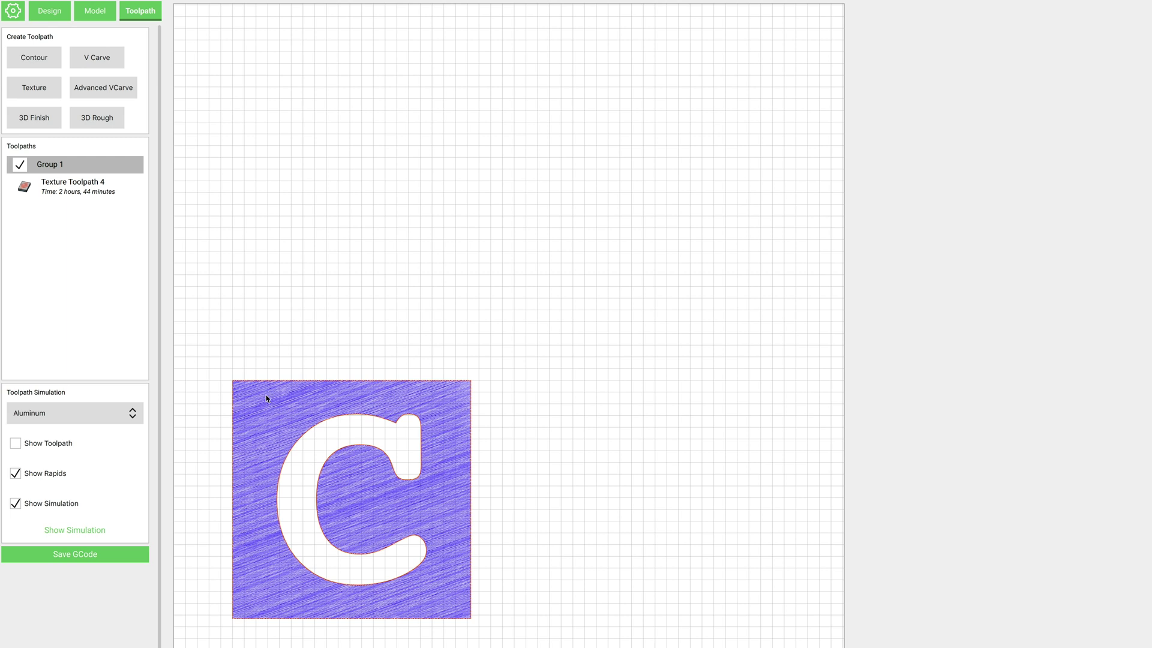
Step: Change Texture Toolpath 4's stepover to 0.1 in and regenerate it
click(68, 189)
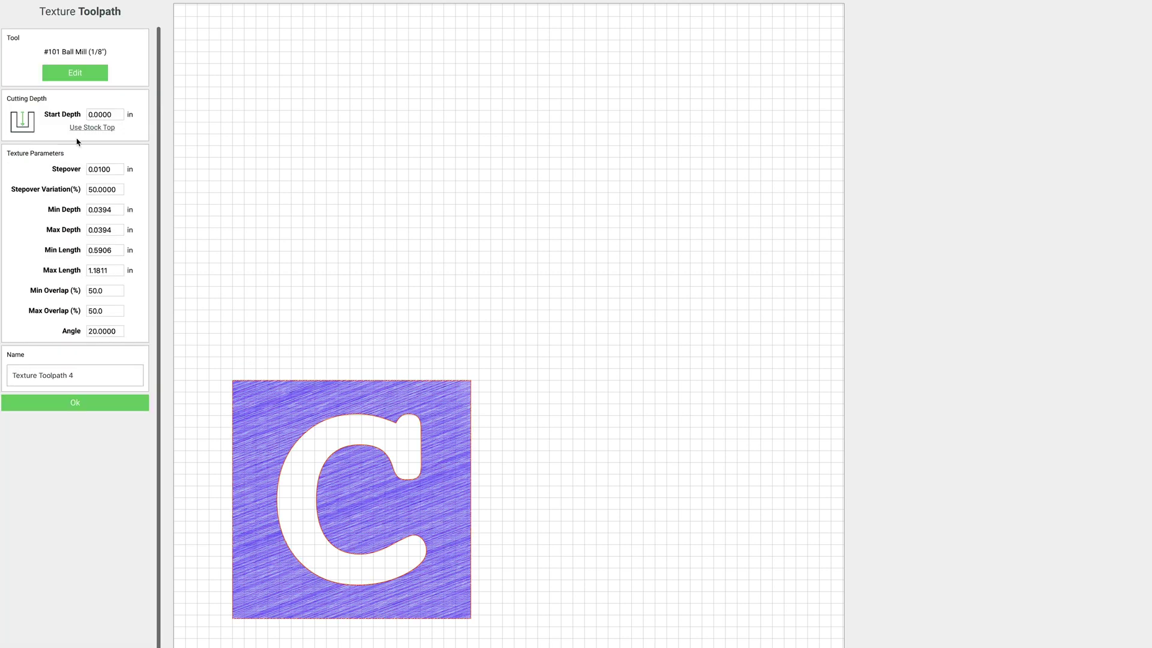
double_click(118, 170)
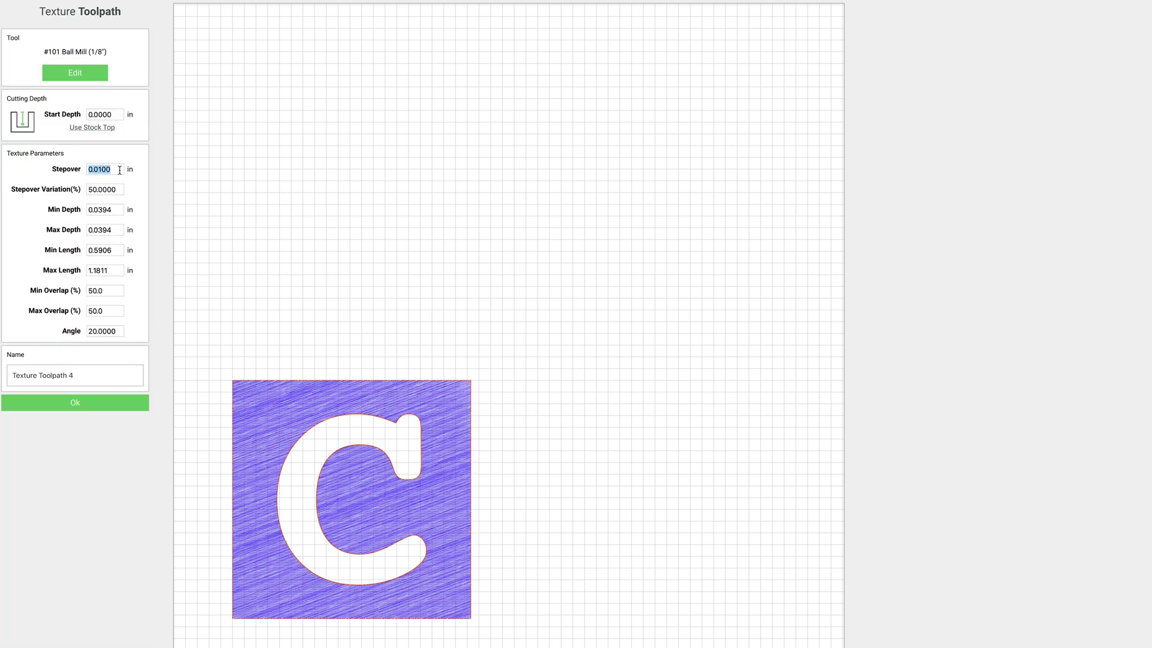
text(.1)
click(76, 404)
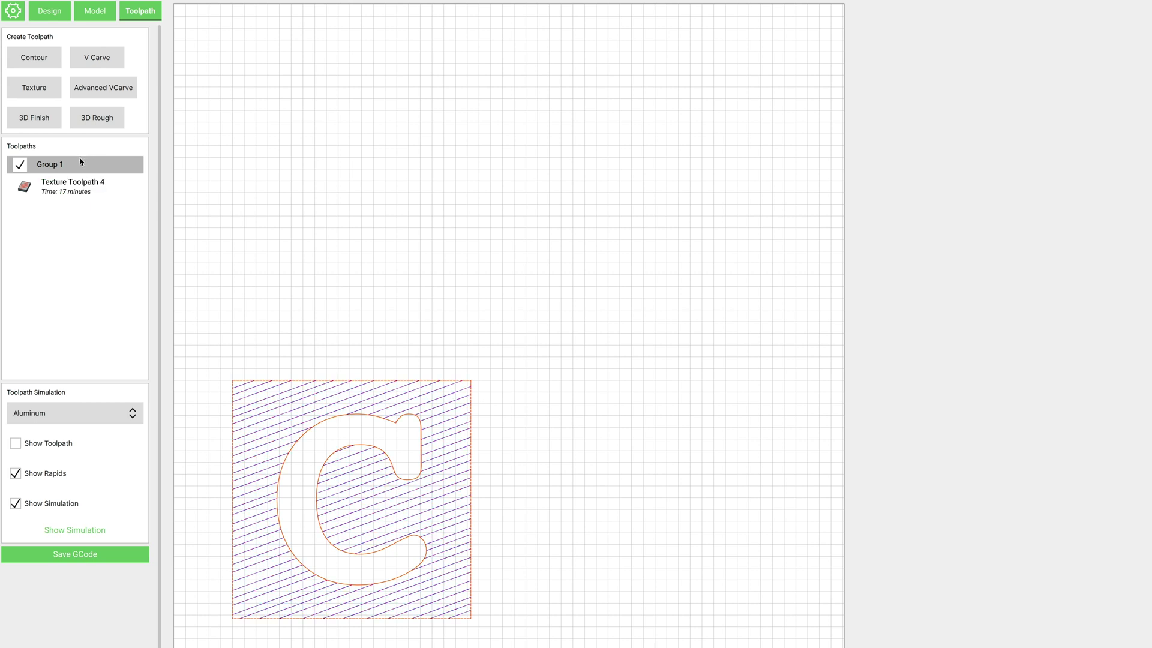
double_click(66, 185)
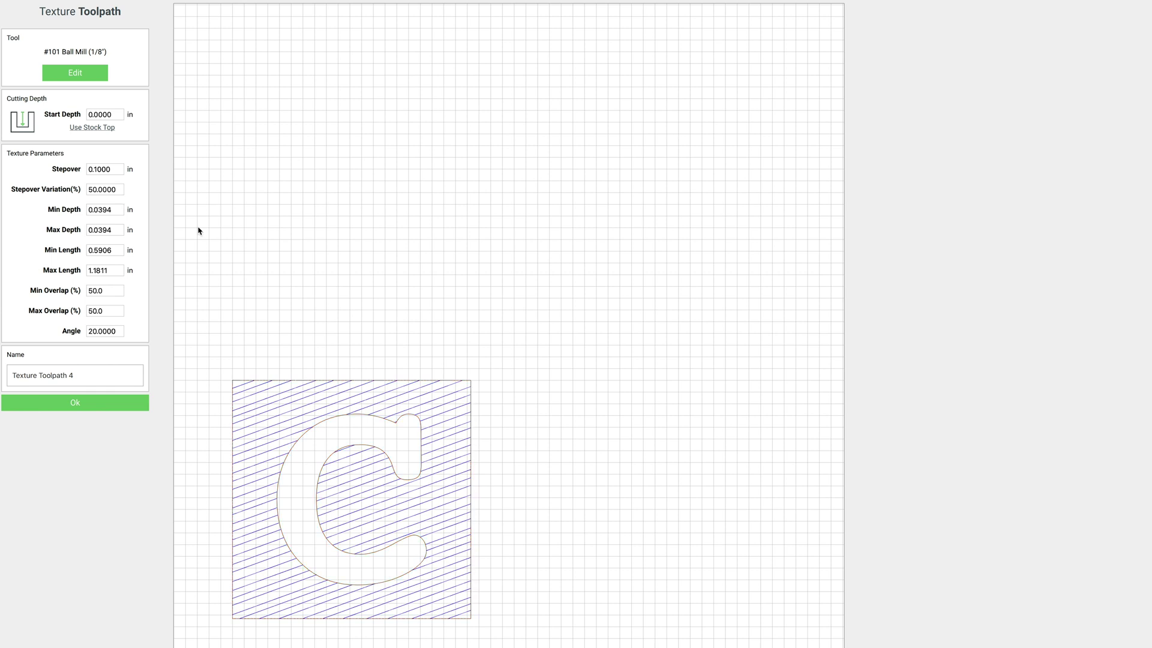
Step: Set both Min Depth and Max Depth of Texture Toolpath 4 to 0.02 in
click(64, 210)
drag(118, 209, 98, 210)
text(2)
key(Tab)
text(.)
key(Tab)
mouse_move(60, 250)
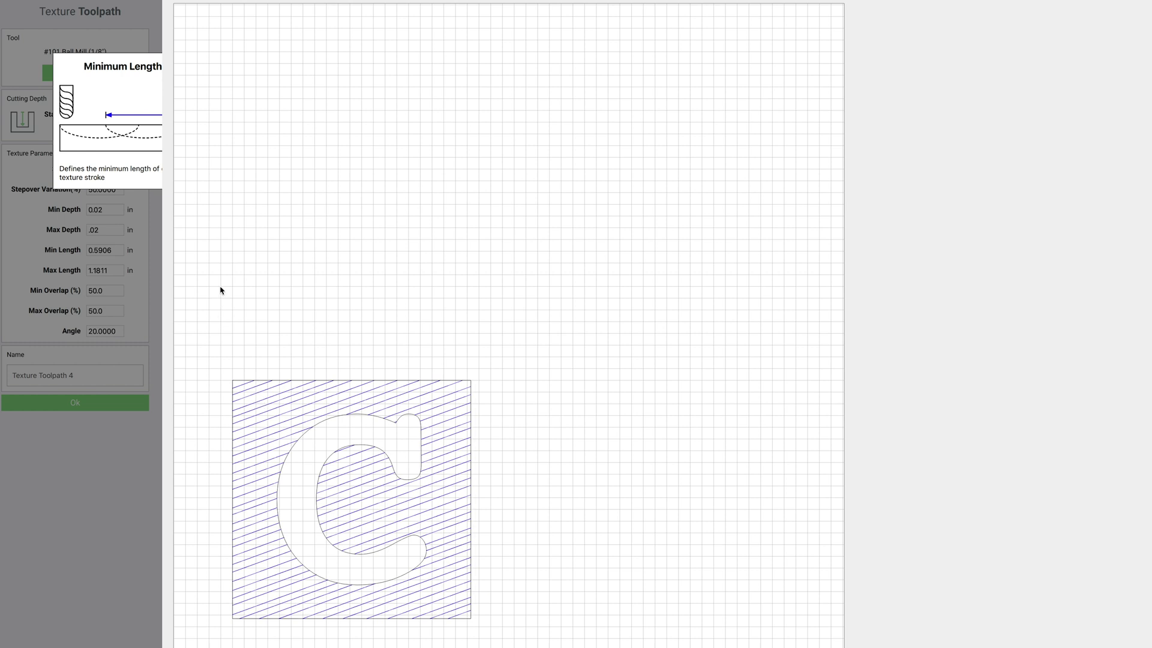
Step: Give the texture 20% minimum overlap and a 0° angle, save it, and simulate the cut
click(113, 250)
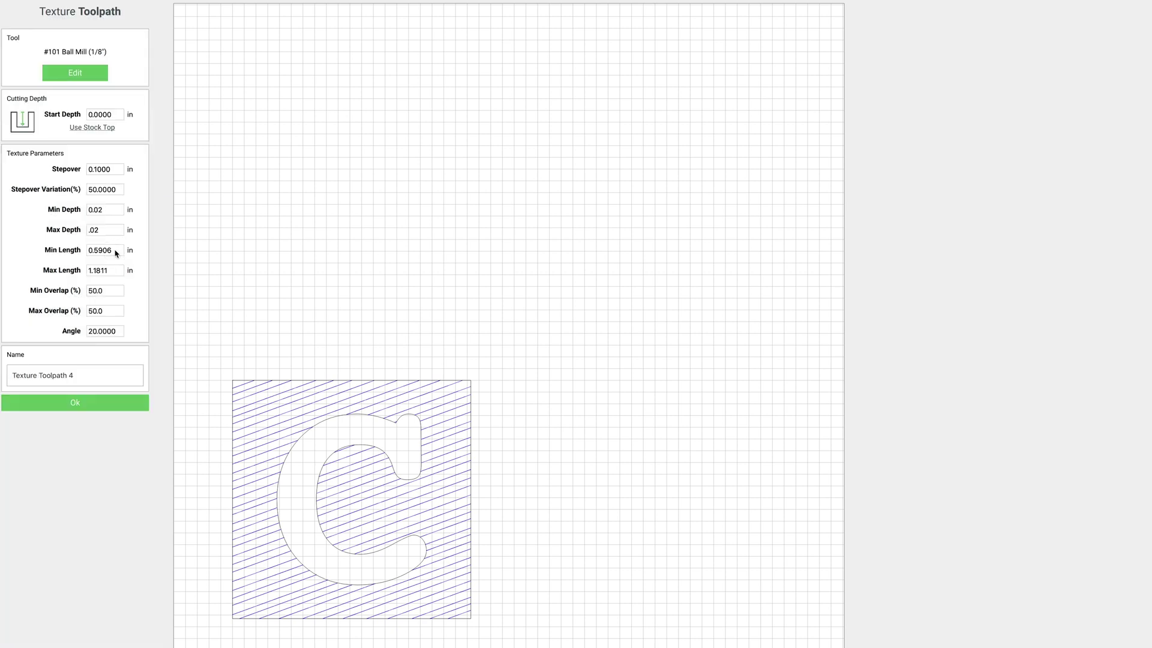
double_click(113, 292)
text(20)
key(Tab)
double_click(116, 331)
text(0)
click(75, 403)
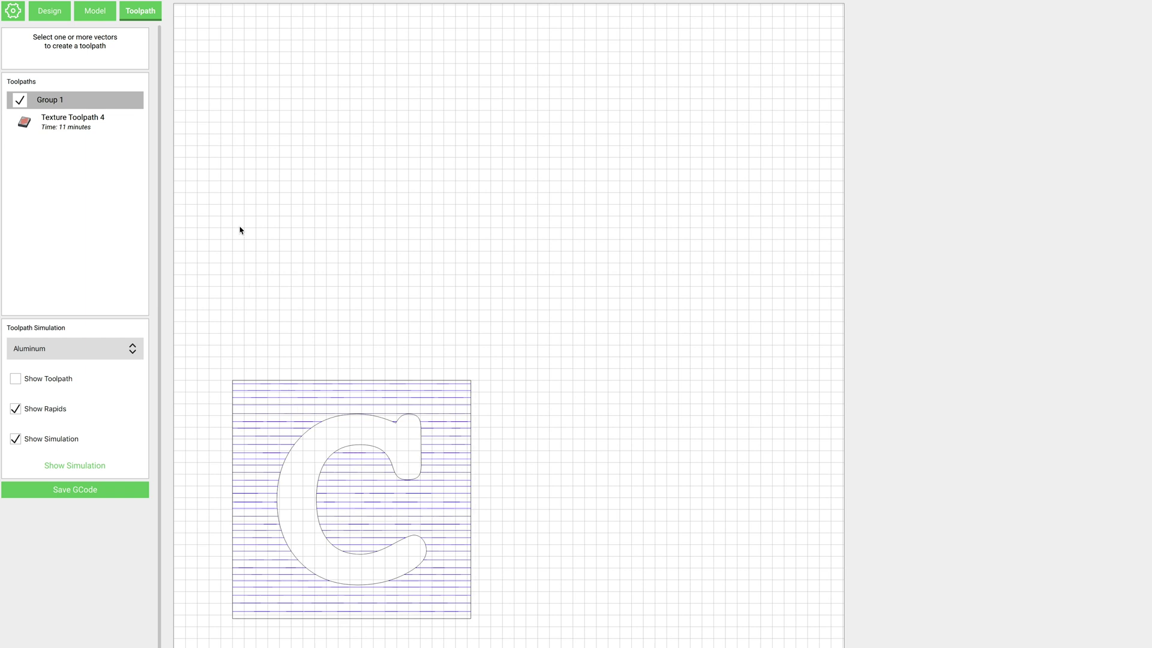
click(75, 466)
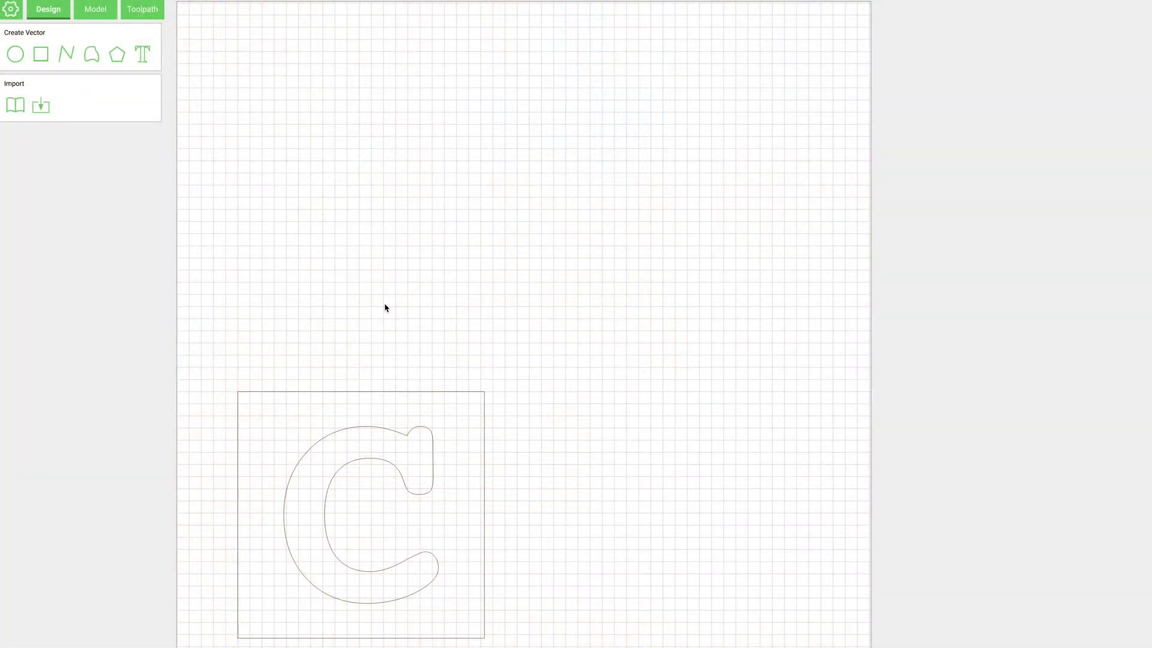
Step: Duplicate the C square with Ctrl+D and place the copy to the right, top-aligned with the original
click(347, 446)
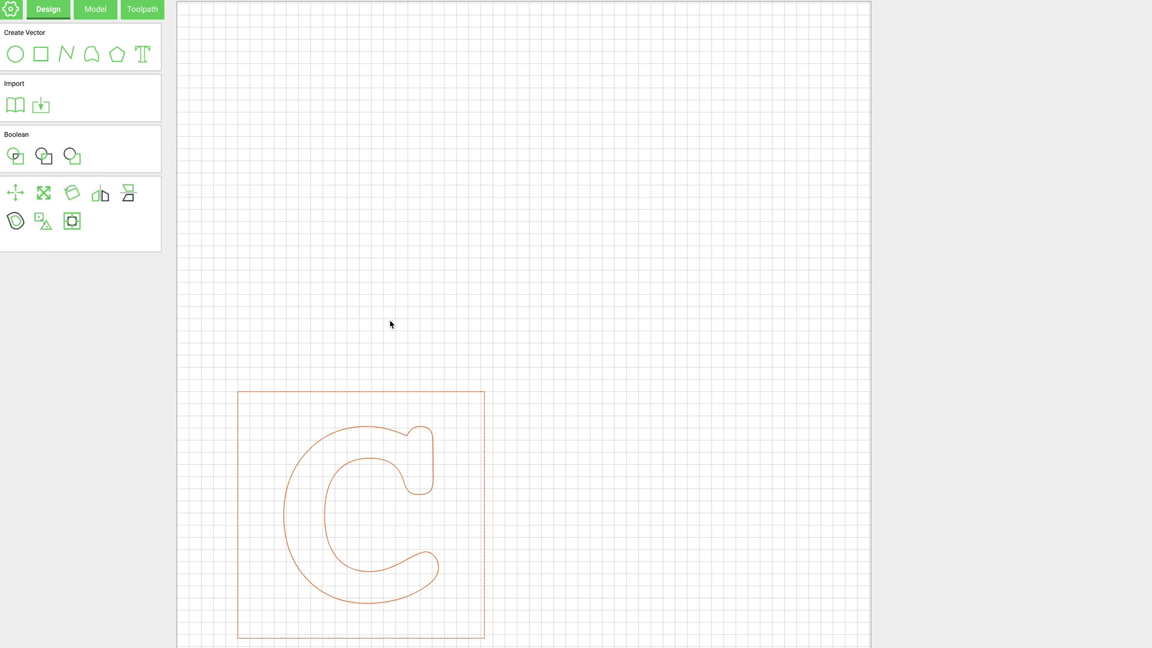
key(ctrl+d)
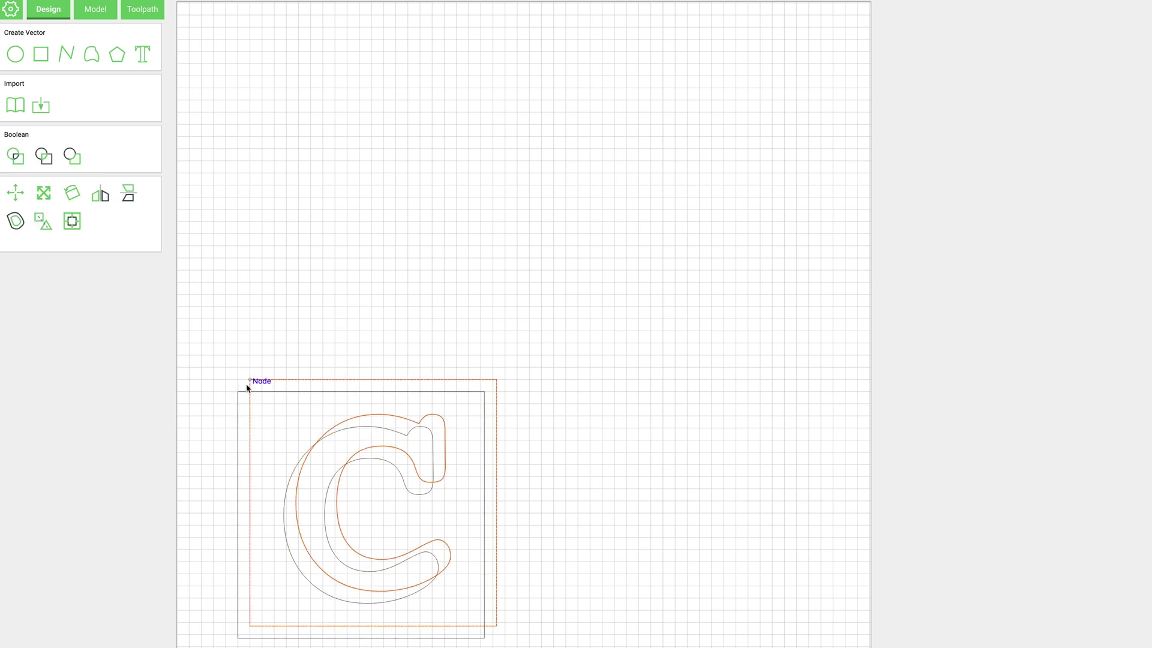
drag(251, 382, 552, 391)
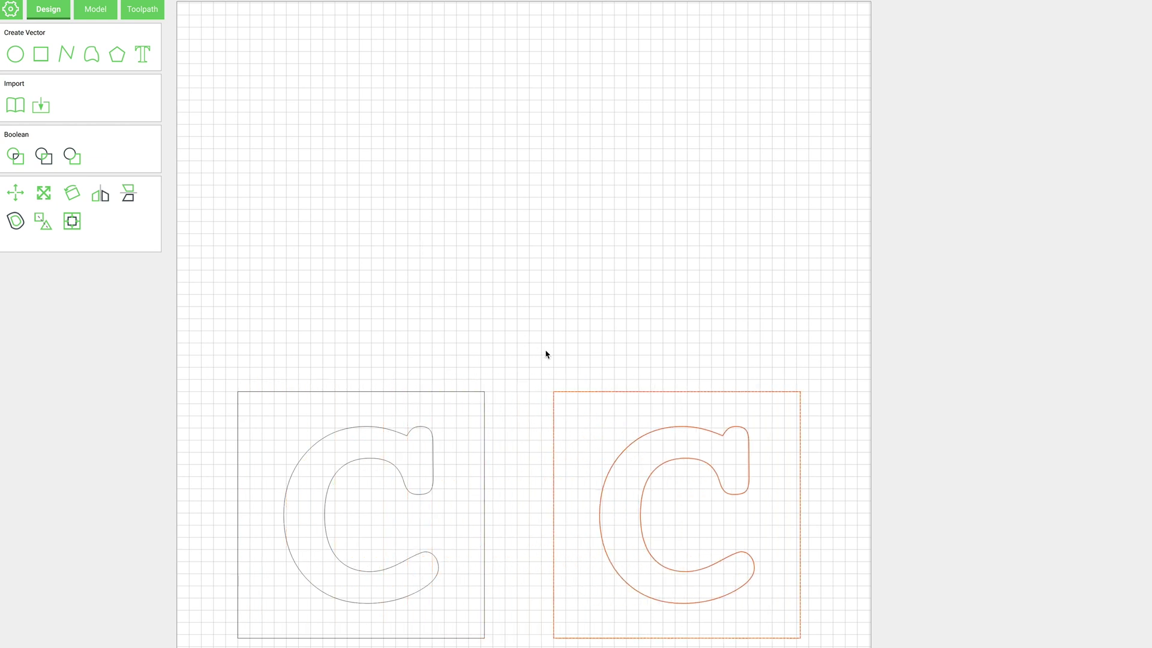
click(606, 304)
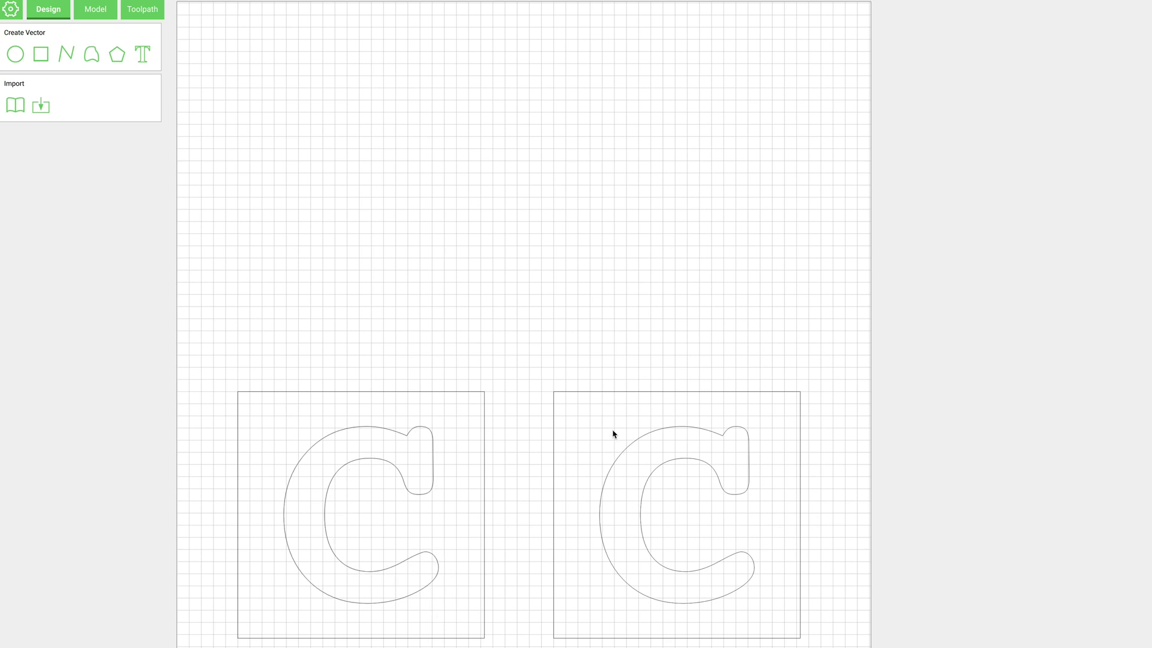
click(621, 459)
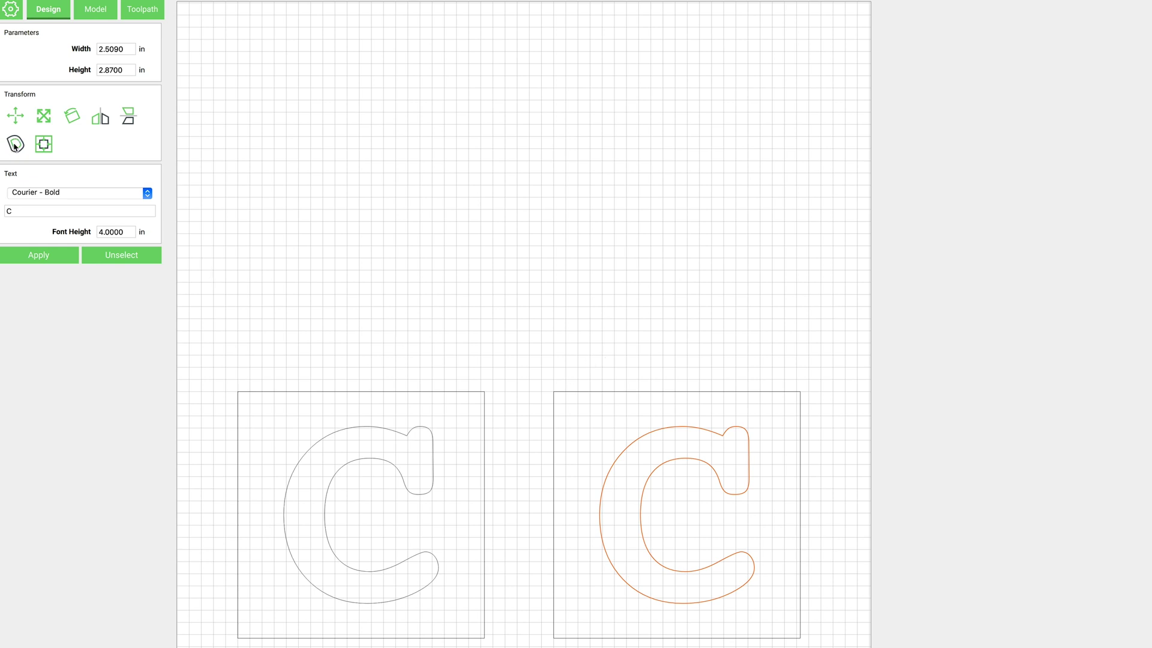
Step: Add an outside offset outline around the right-hand letter C
click(15, 145)
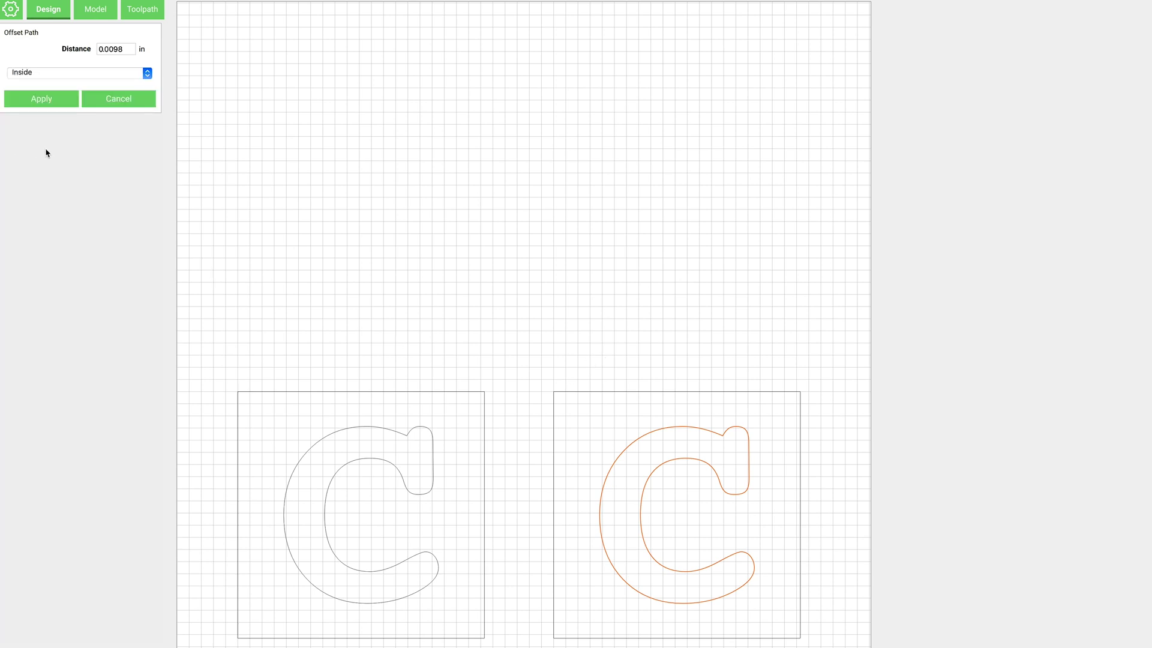
click(63, 73)
click(49, 76)
double_click(126, 49)
text(.05)
click(45, 101)
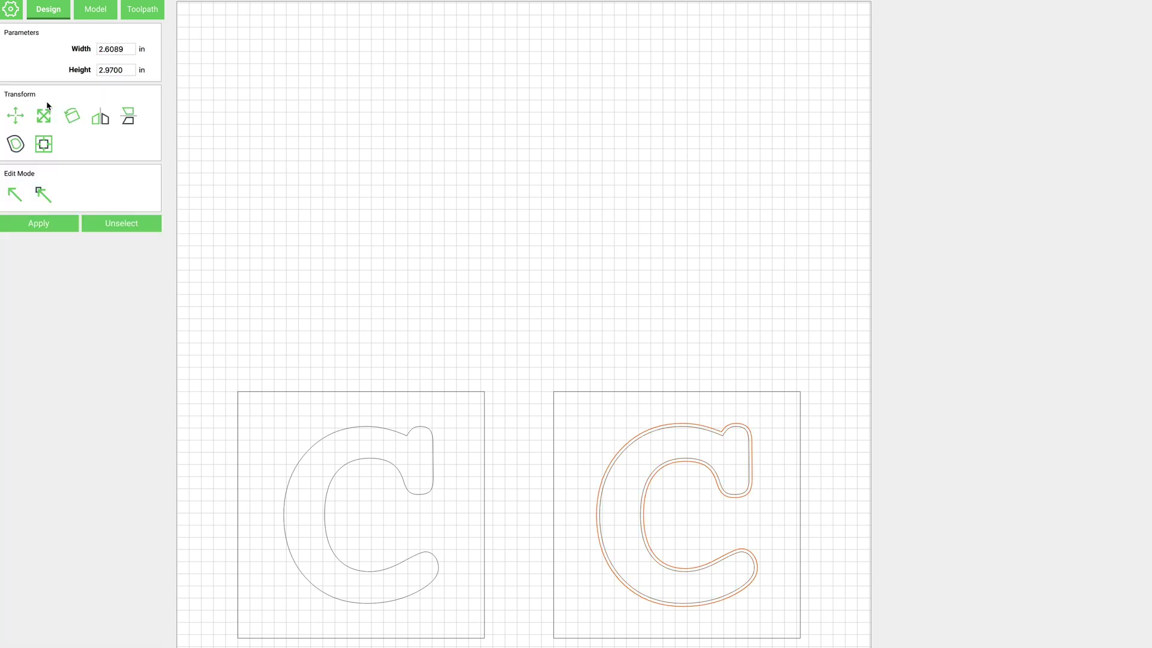
Step: Add a 0.05 in inside offset to the right square, then select the square outline and the C's offset
click(579, 392)
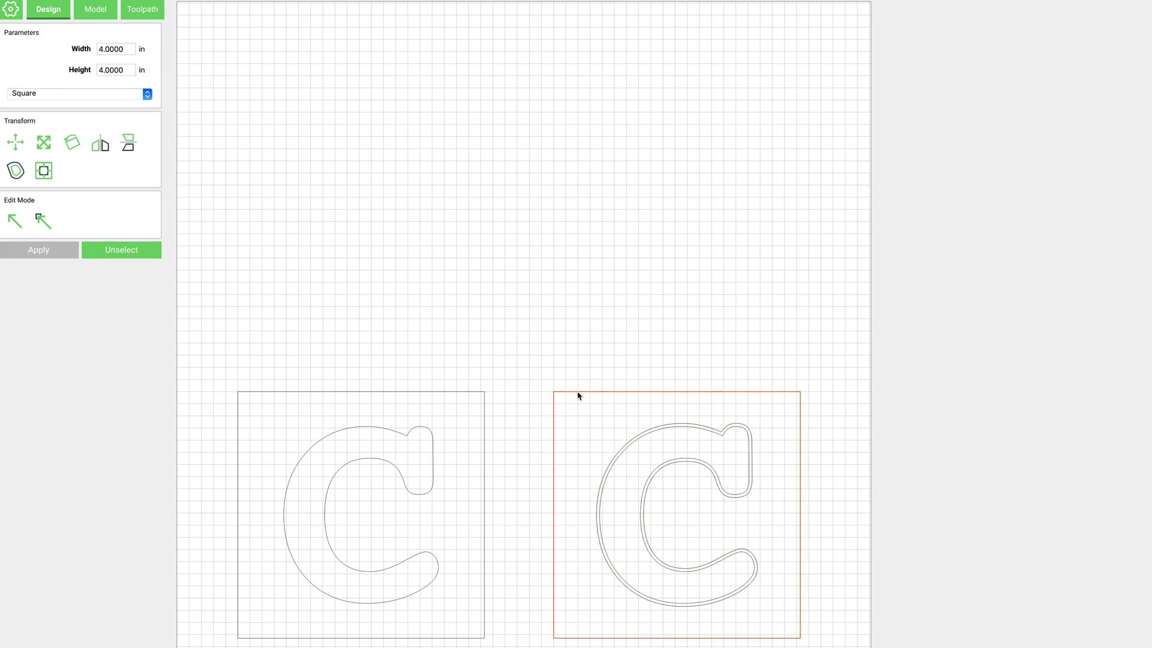
click(13, 172)
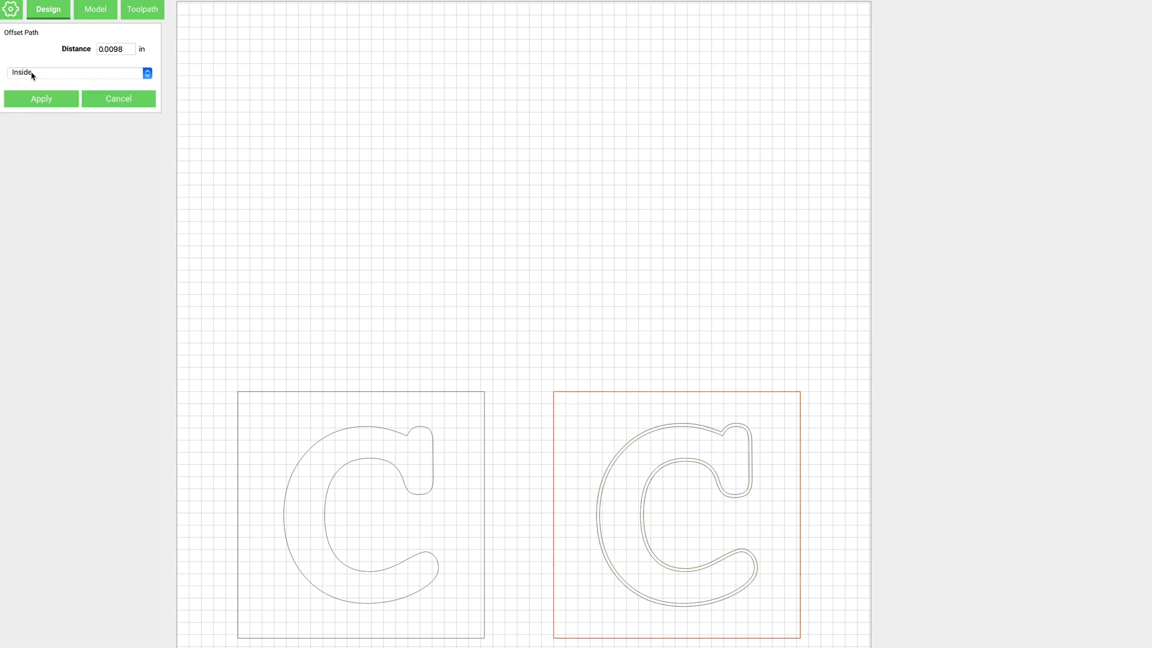
double_click(126, 49)
text(.05)
click(47, 105)
click(543, 187)
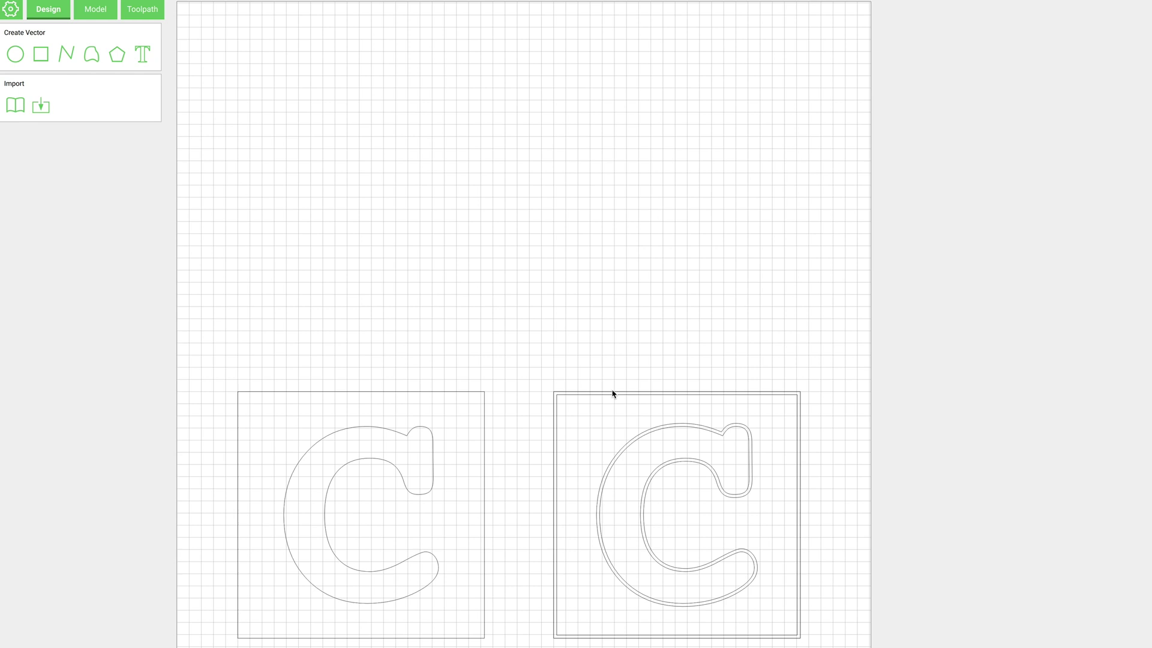
click(613, 393)
scroll(630, 463, up, 1)
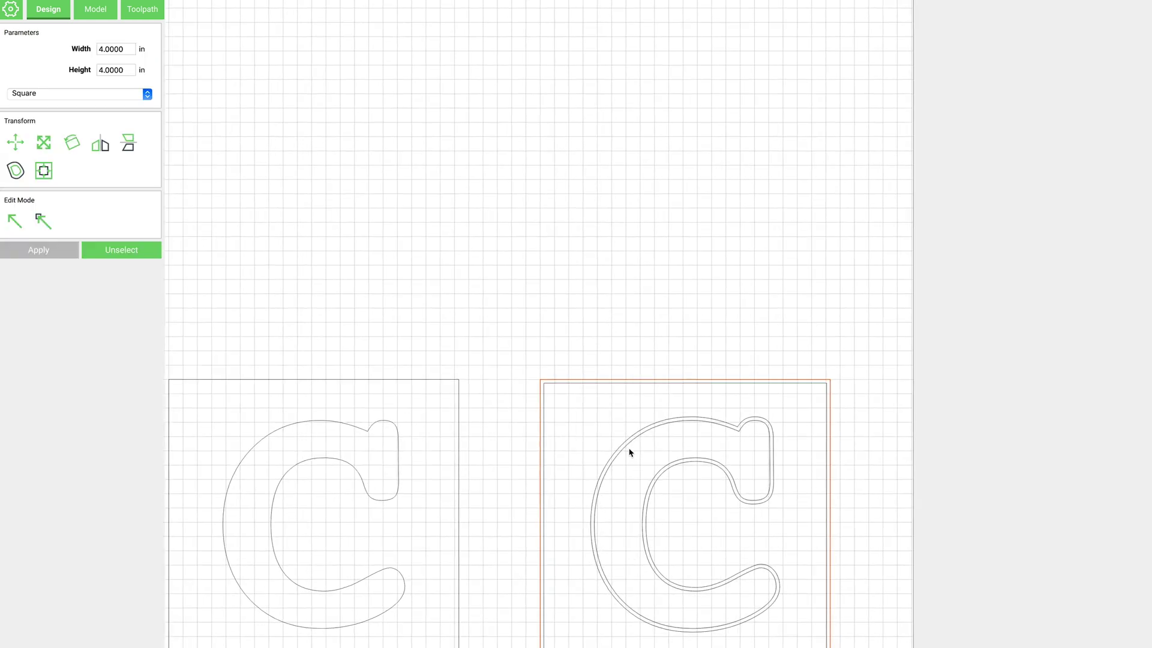
shift+click(629, 451)
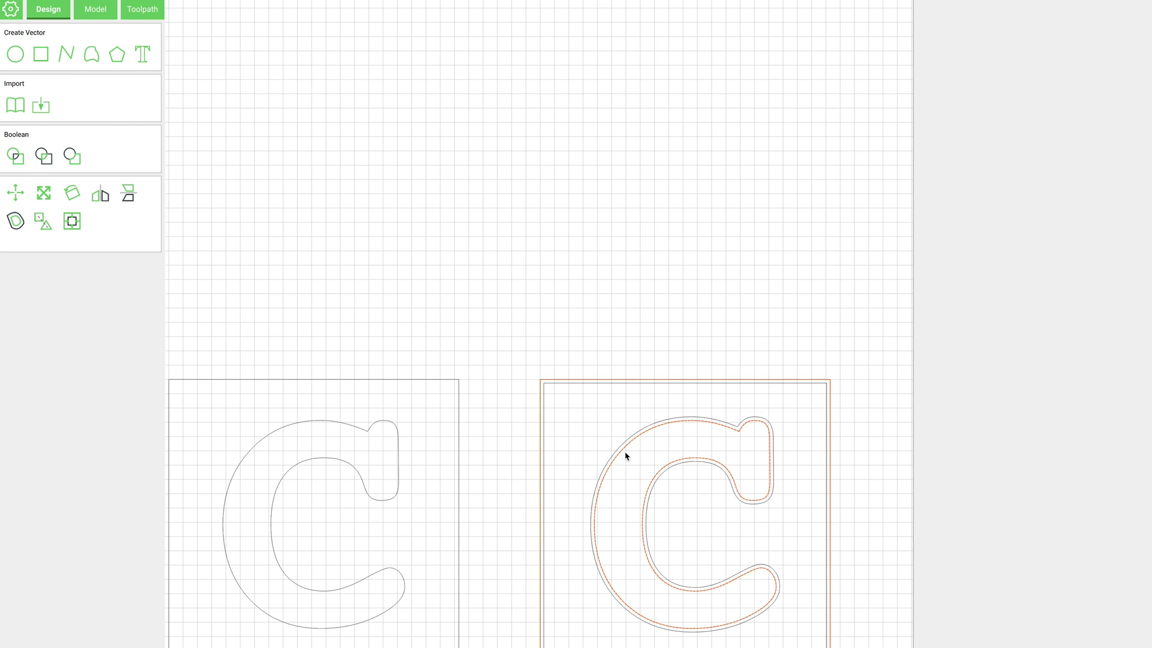
Step: Start a contour toolpath on the outlines using the #121 Ball Mill (1/32") from Custom-Nomad-MDF
click(142, 11)
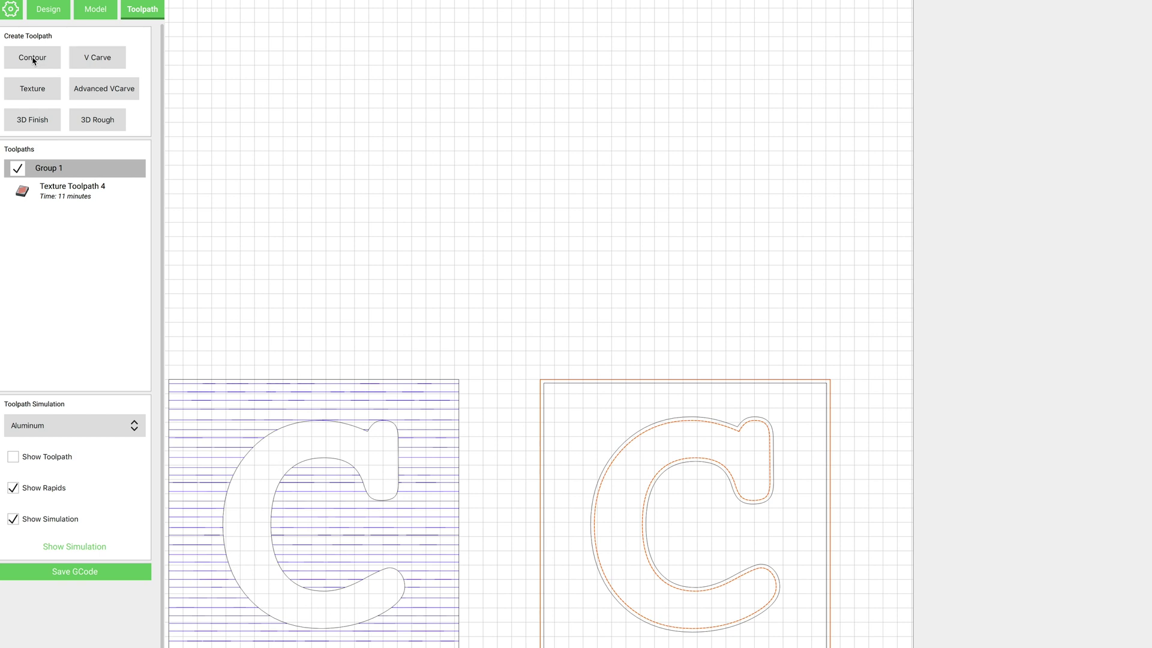
click(33, 59)
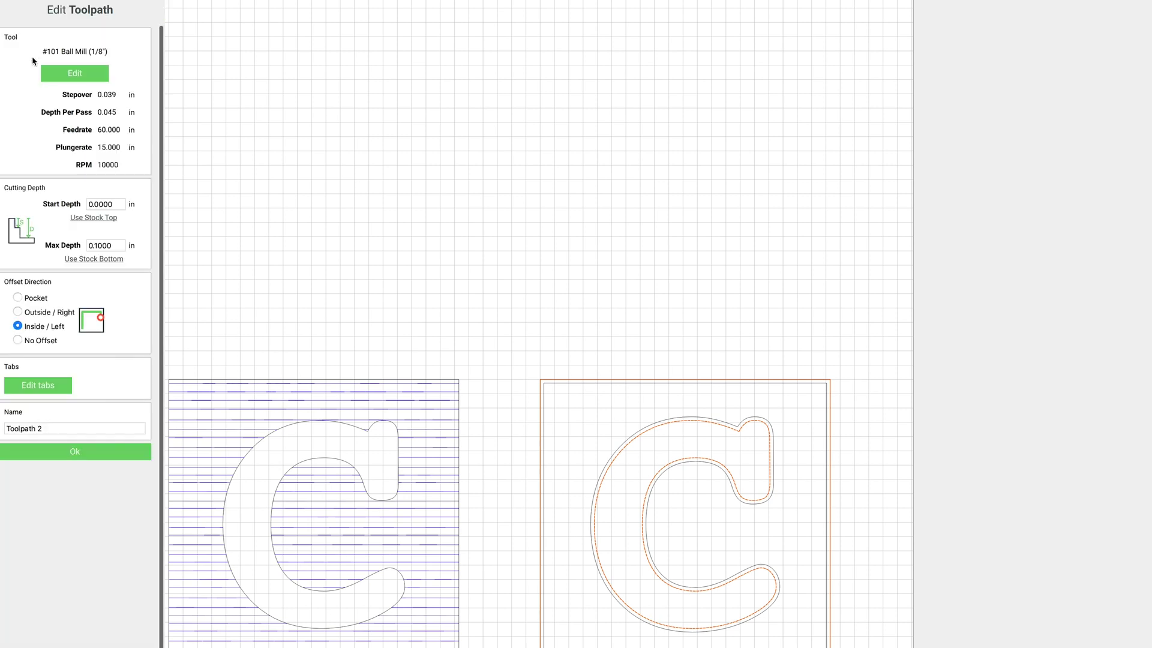
click(80, 74)
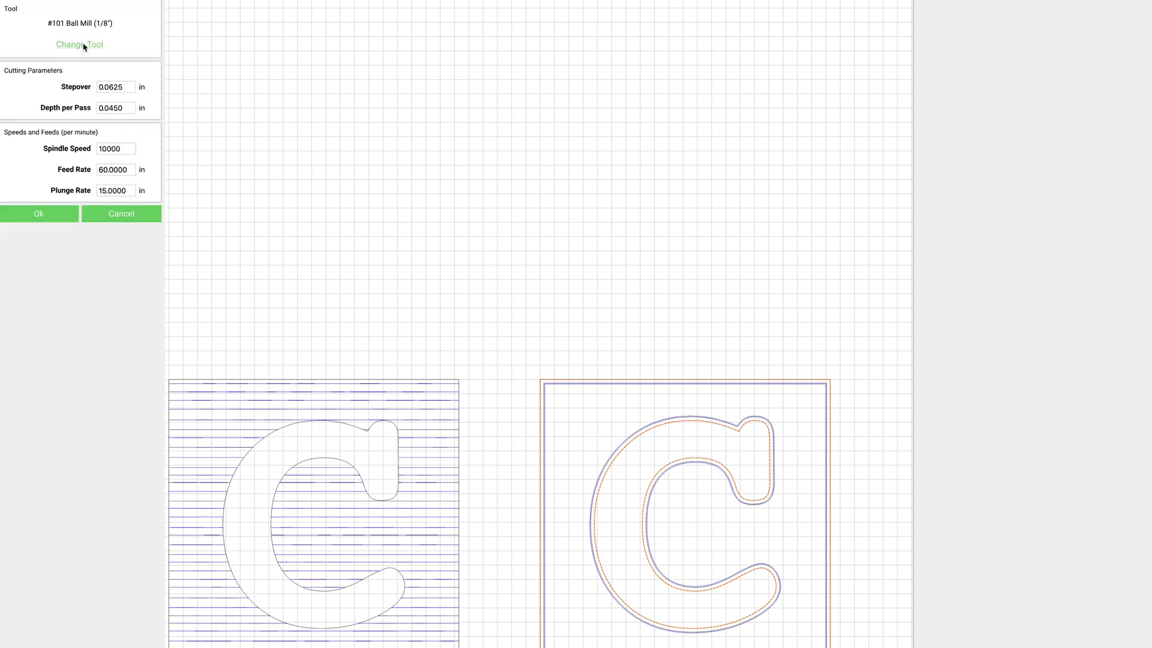
click(84, 44)
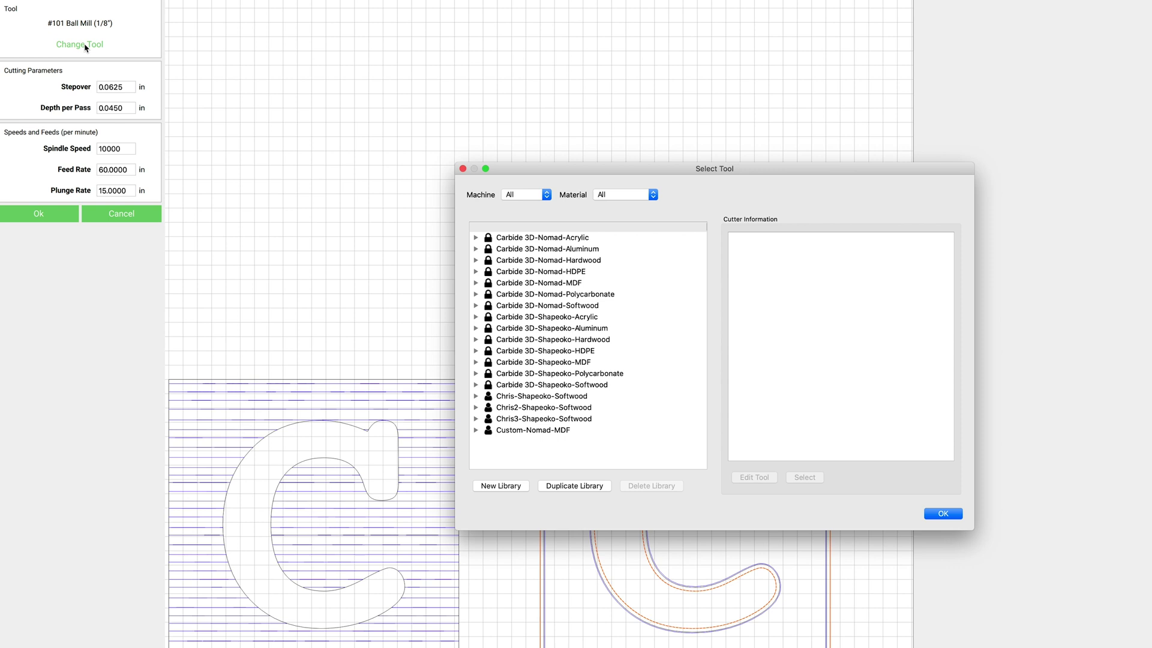
click(476, 430)
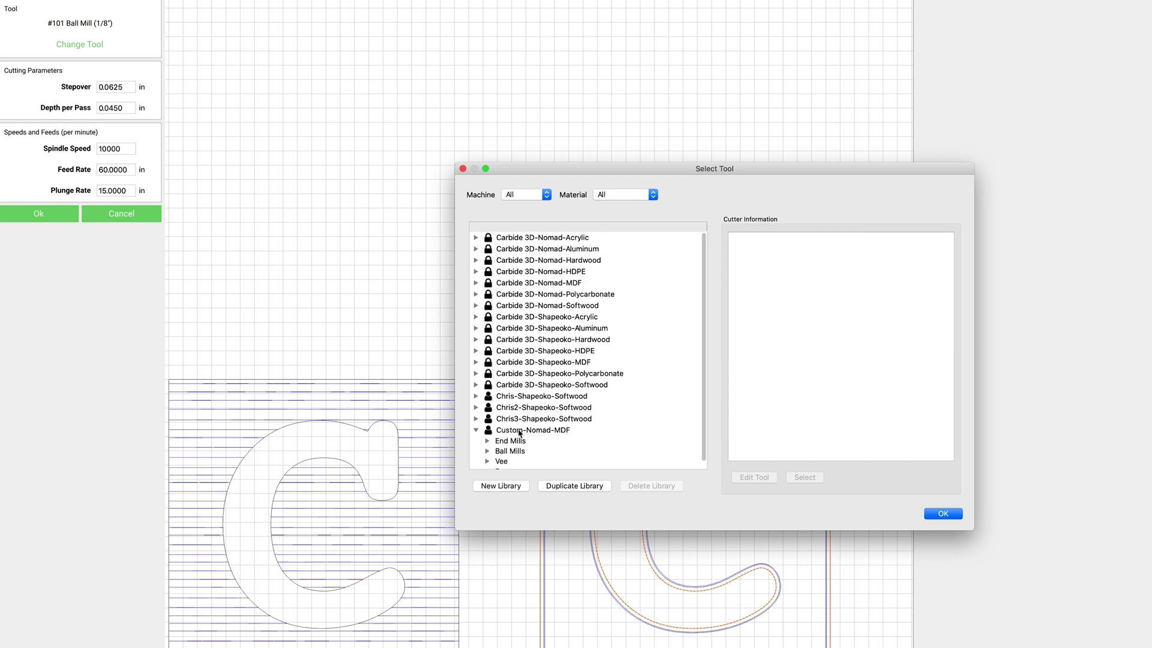
scroll(501, 444, down, 1)
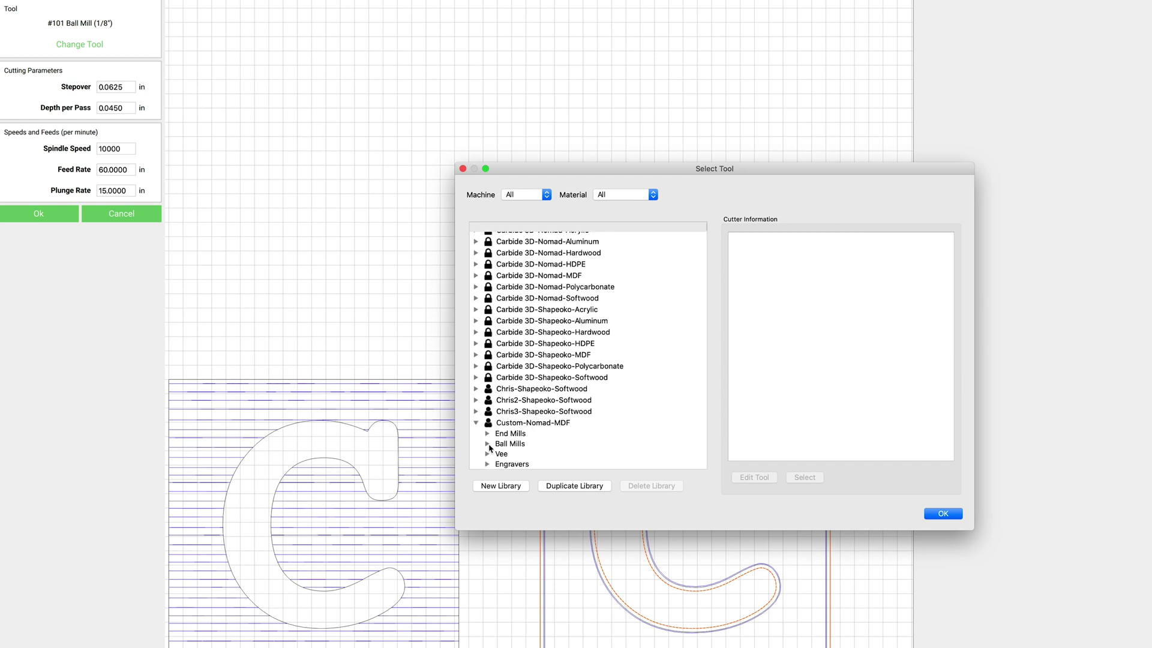
click(487, 444)
scroll(525, 427, down, 3)
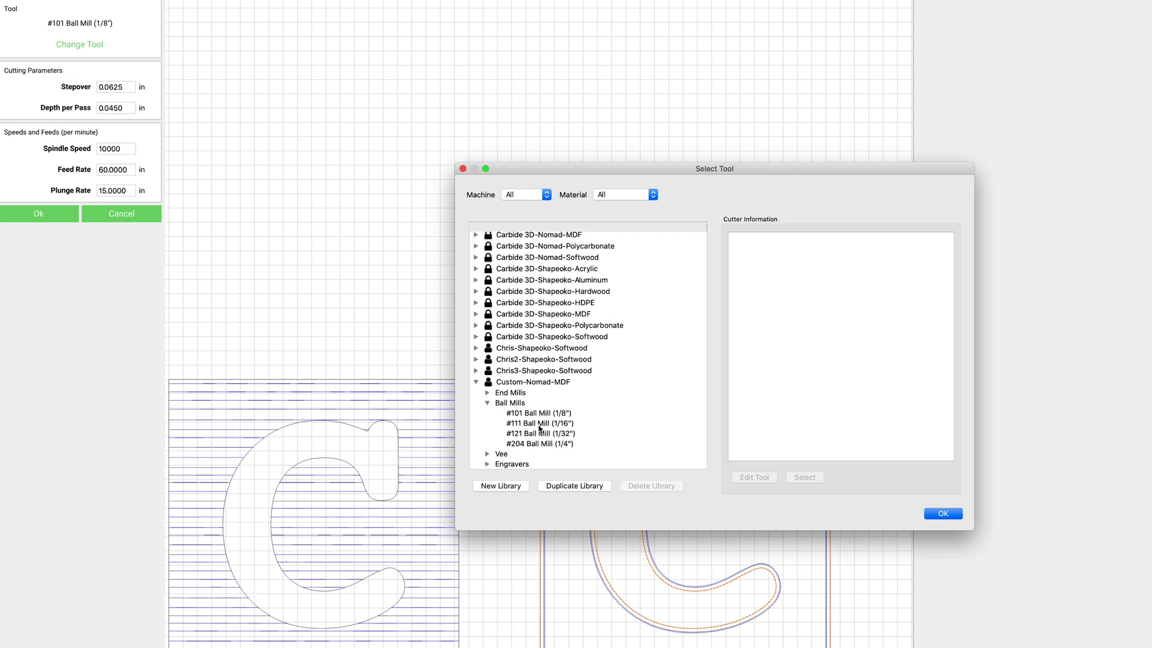
click(544, 435)
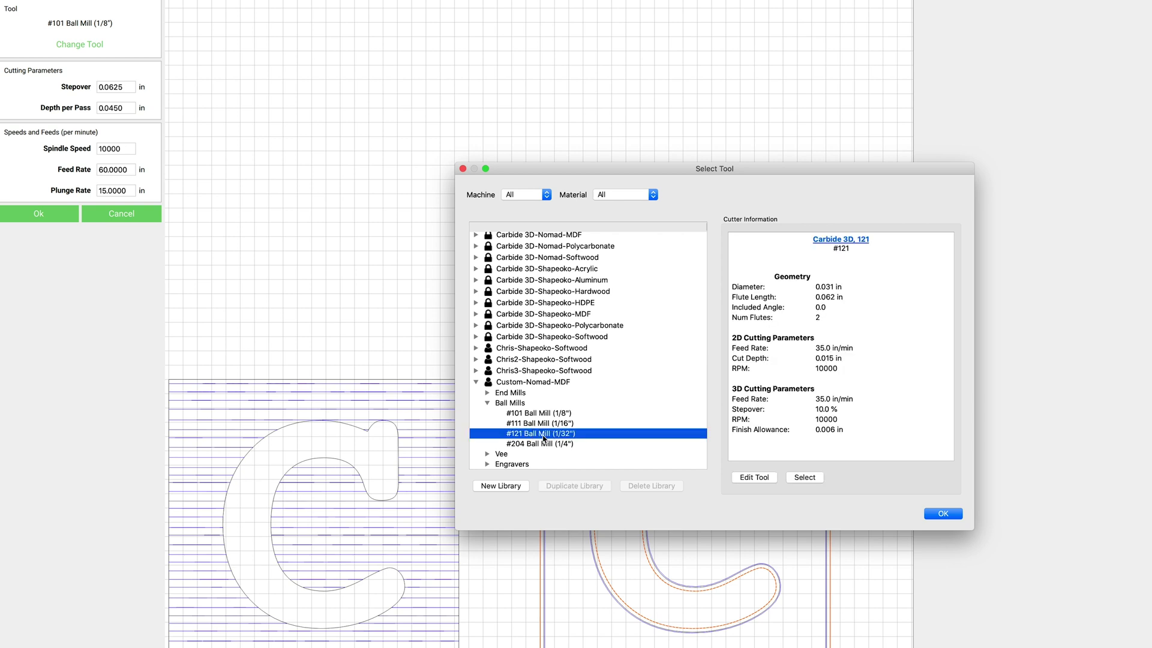
click(943, 513)
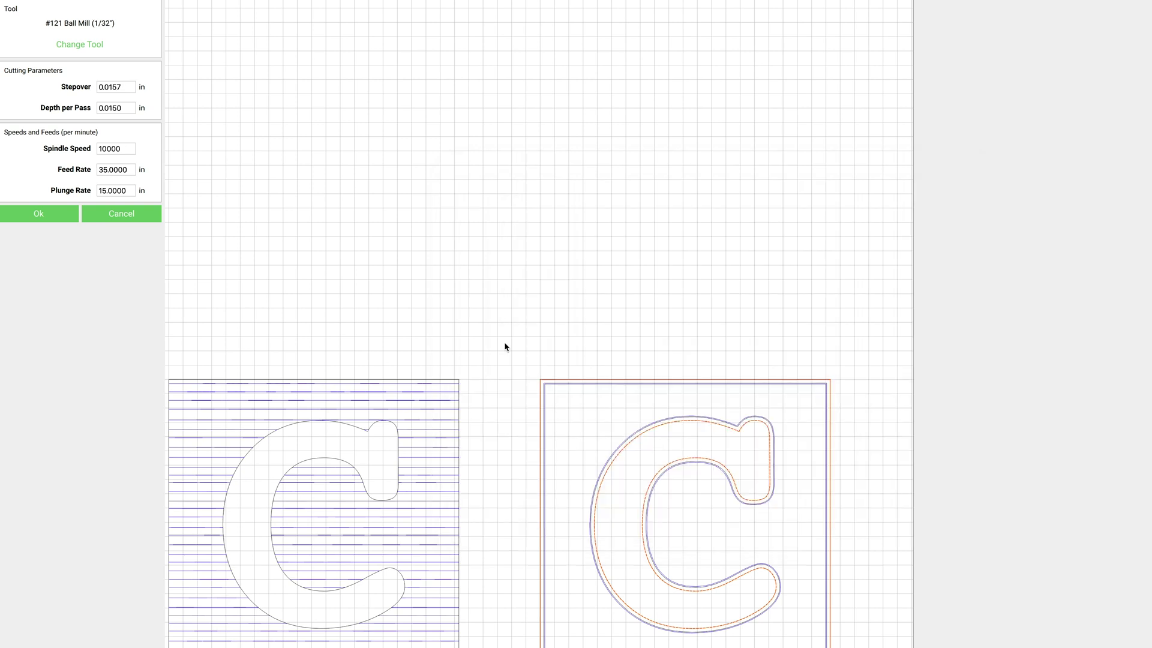
Step: Set feed and plunge rates to 150 and save the contour with No Offset
double_click(131, 170)
text(150)
key(Tab)
text(150)
click(57, 216)
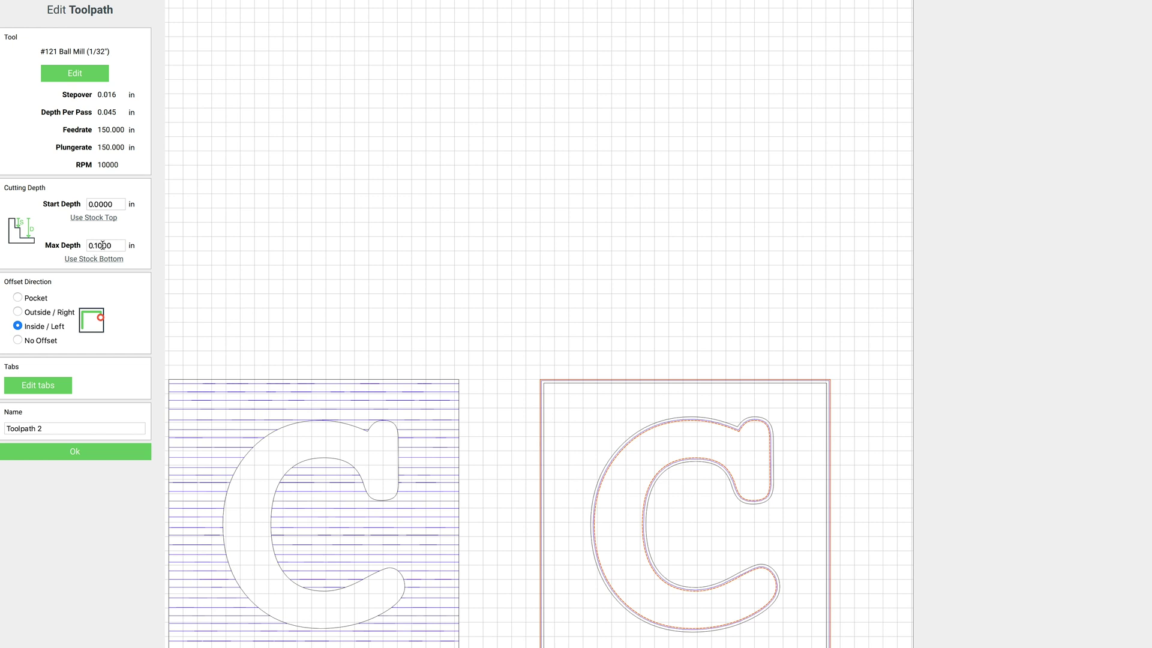
click(18, 341)
click(75, 451)
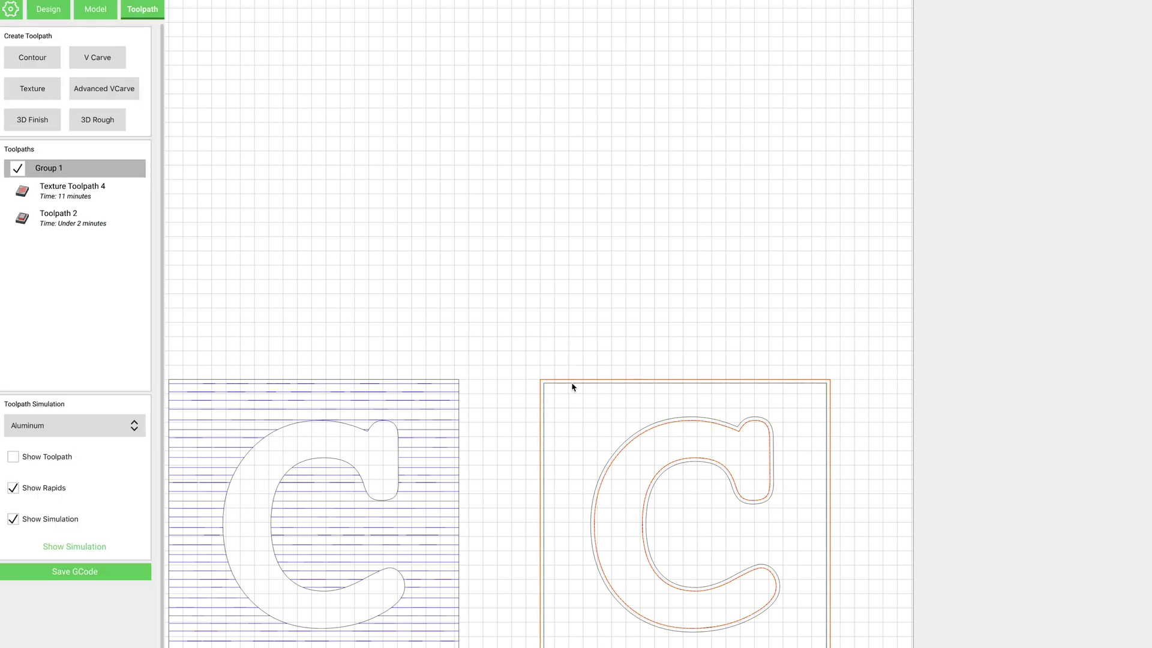
Step: Start a texture toolpath on the right square and its C using the #101 1/8" ball mill
scroll(568, 390, up, 1)
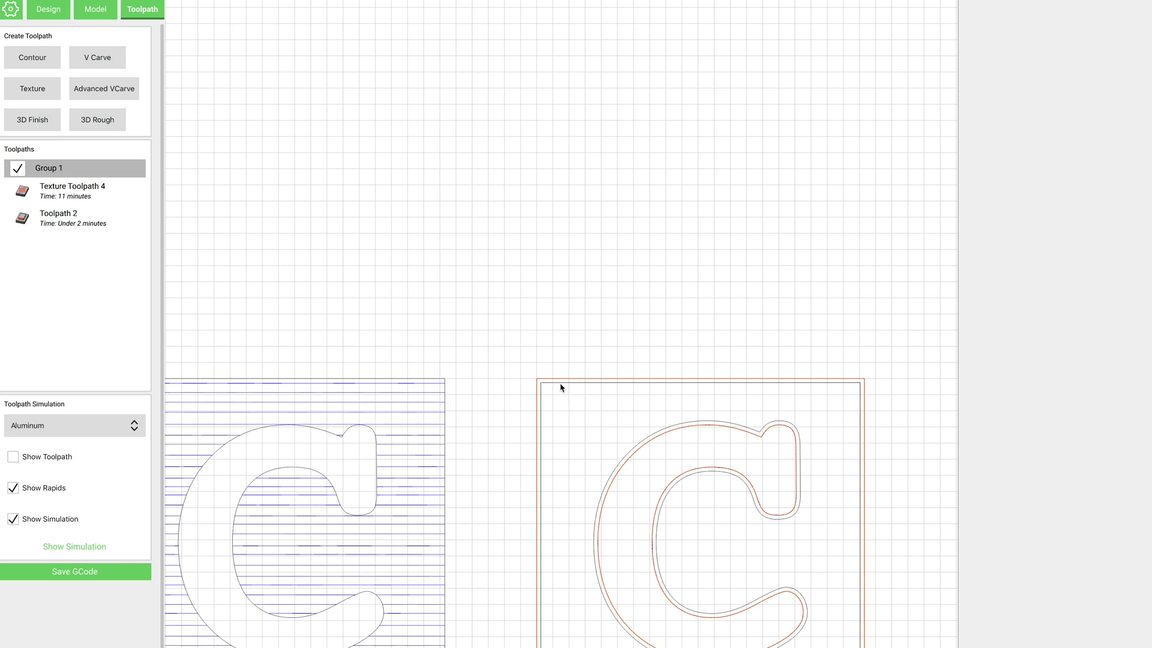
click(559, 385)
click(561, 393)
click(560, 387)
click(642, 442)
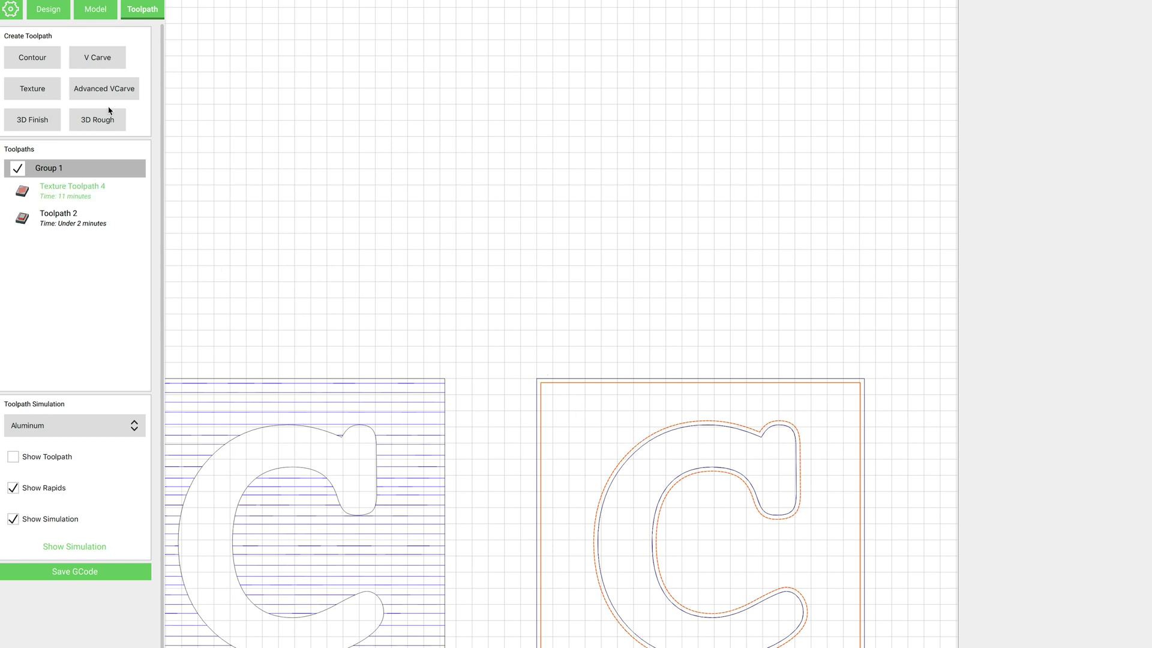
click(31, 90)
click(77, 77)
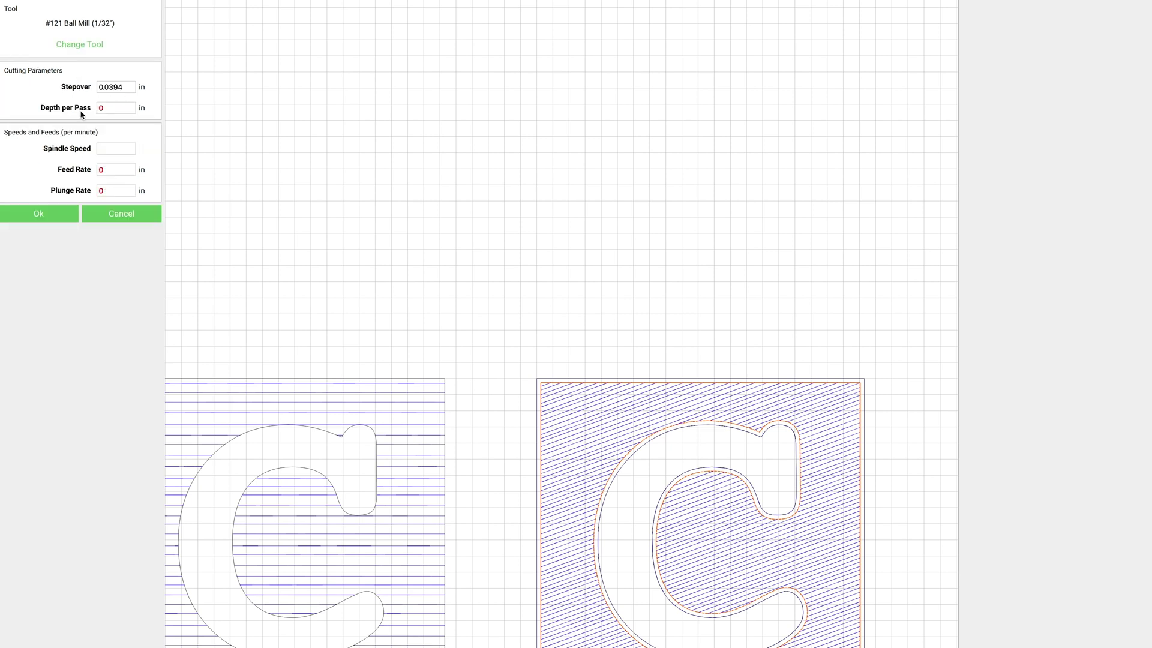
click(63, 49)
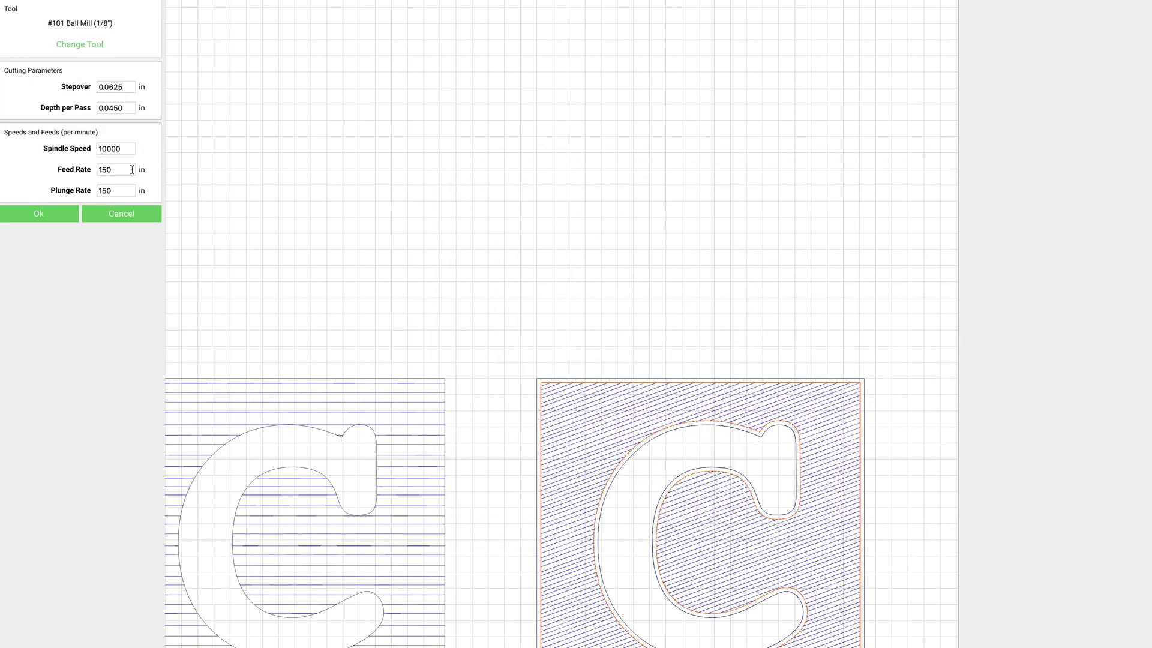
click(52, 213)
Step: Set a 0.0625 stepover, 0.04 in min and max depth, and 20% / 50% overlap
double_click(118, 172)
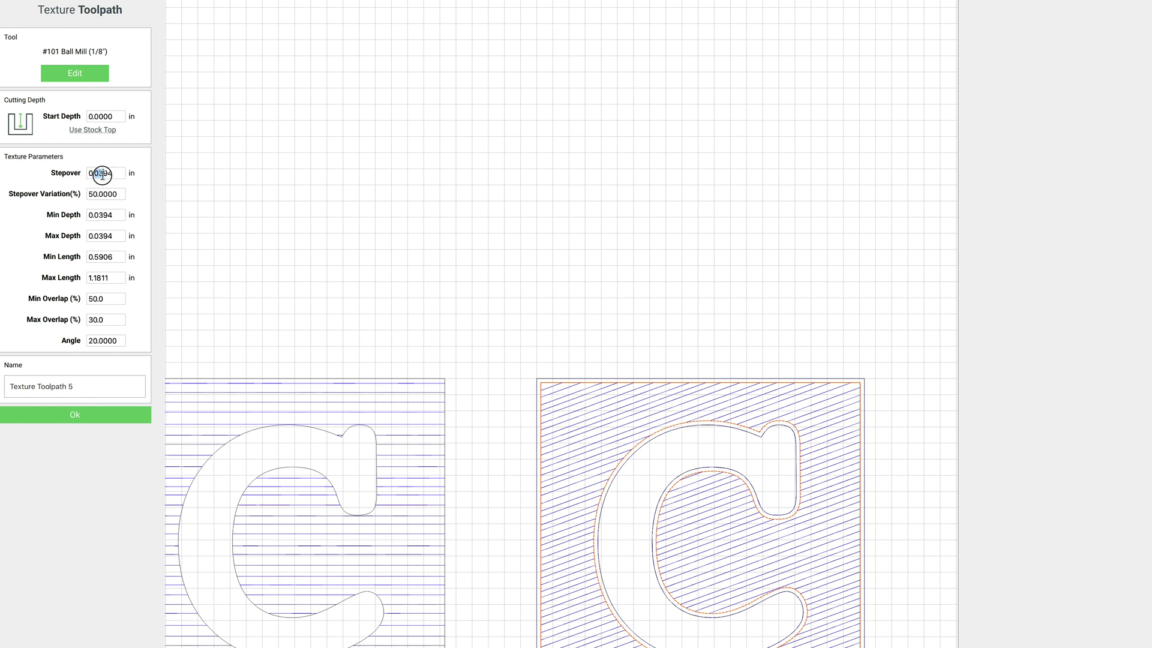
drag(95, 173, 121, 174)
text(0)
key(Tab)
key(Tab)
drag(112, 215, 99, 219)
text(4)
click(108, 238)
drag(116, 236, 99, 237)
text(4)
double_click(118, 298)
text(20)
key(Tab)
text(5)
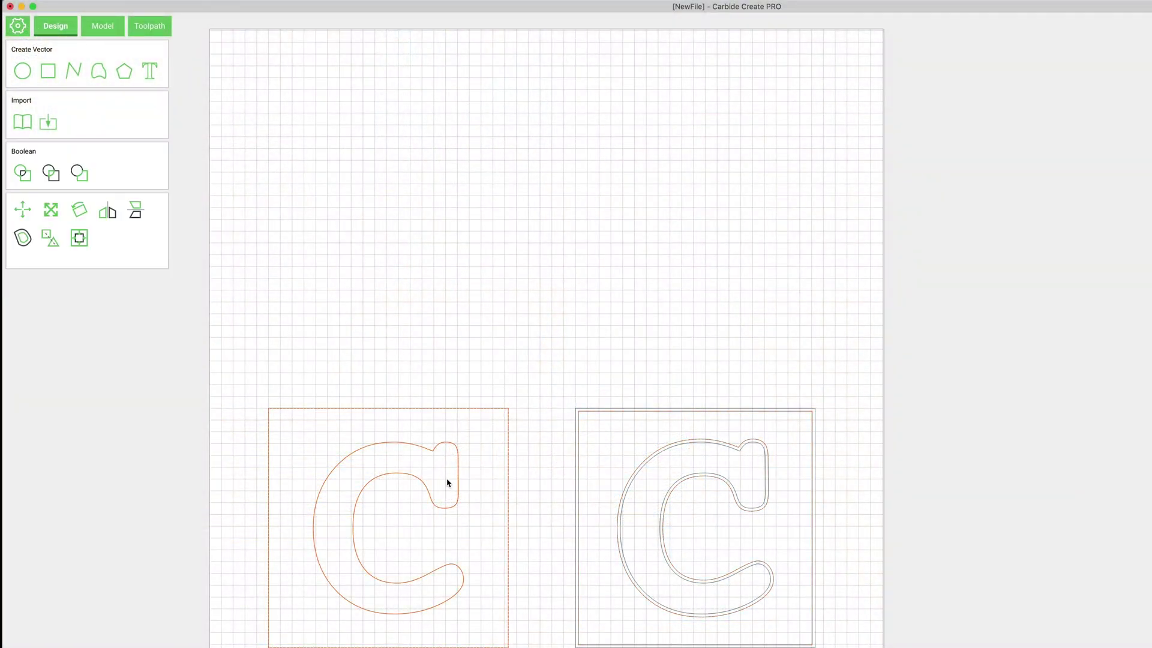
Step: Duplicate the left C square, move the copy to the top middle, and begin a texture toolpath
key(super+d)
drag(288, 631, 432, 360)
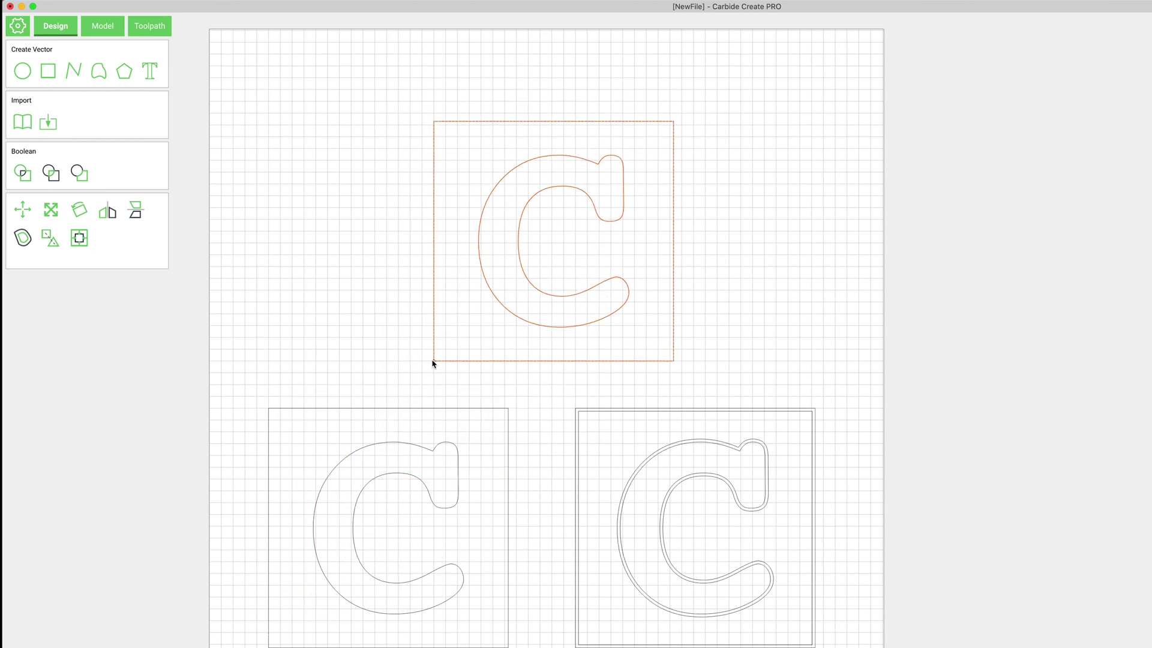
click(152, 25)
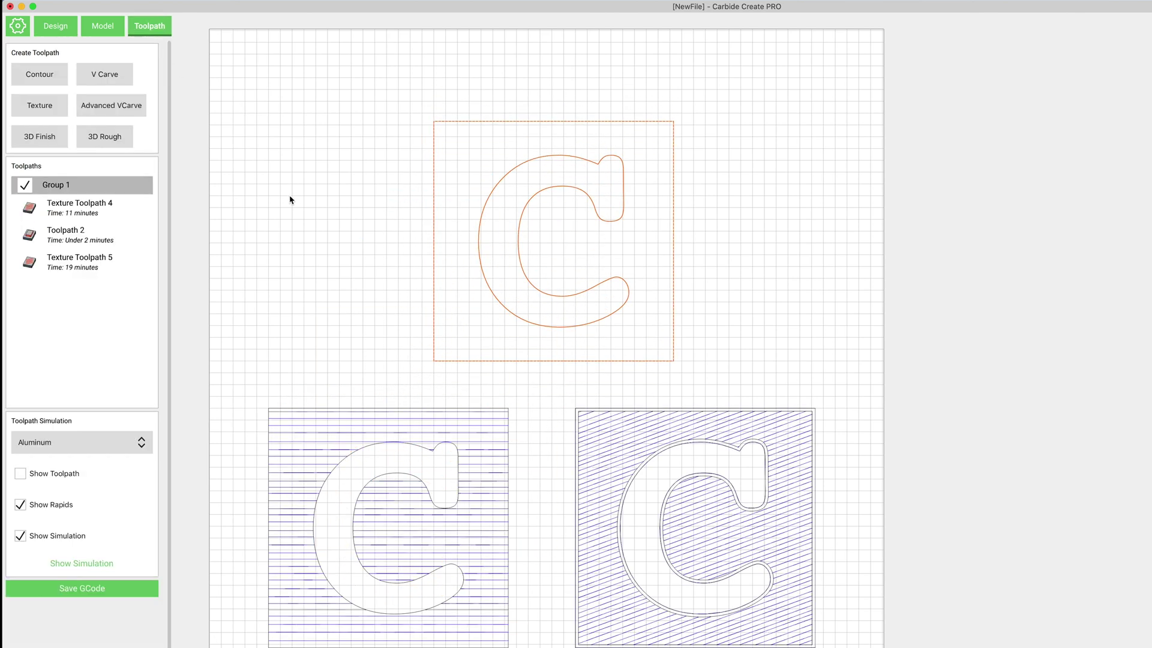
click(43, 109)
Step: Set the texture's tool to the 45 degree Vee bit from the Custom-Nomad-MDF library
click(83, 91)
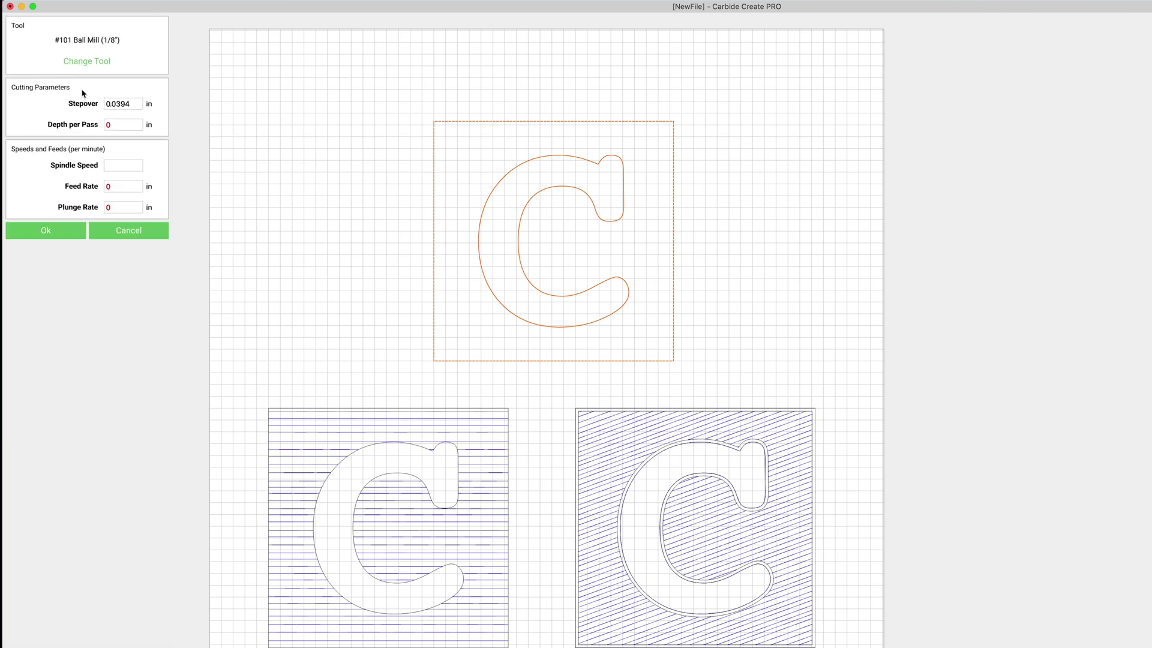
click(87, 60)
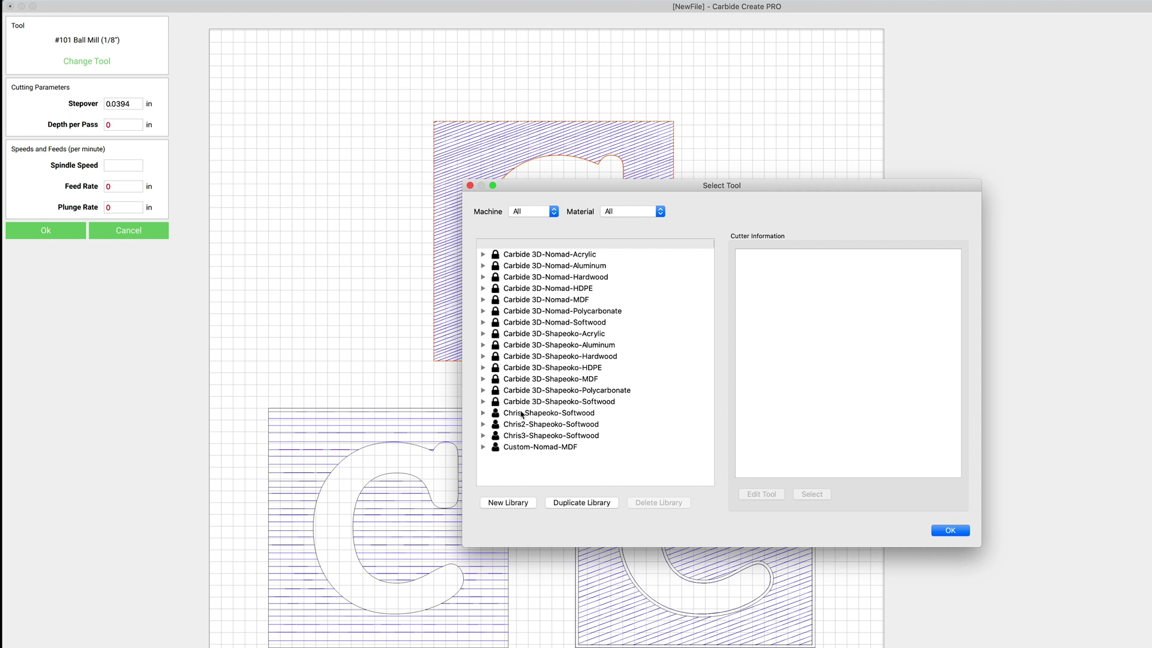
click(483, 448)
scroll(528, 438, down, 1)
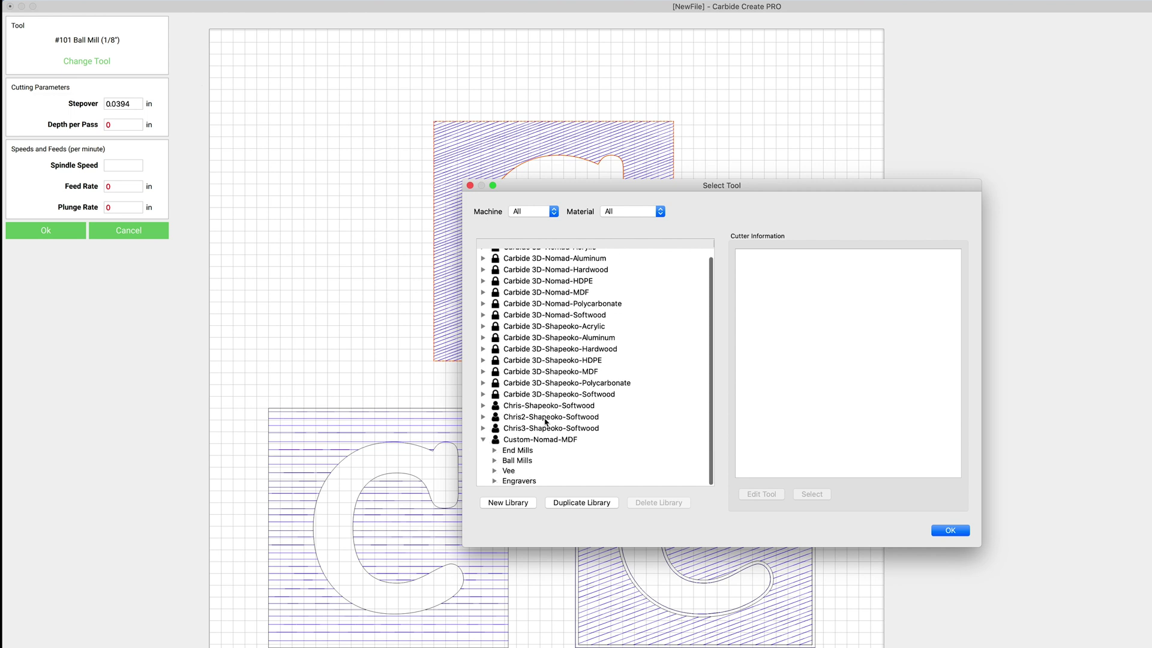
click(494, 470)
scroll(528, 472, down, 3)
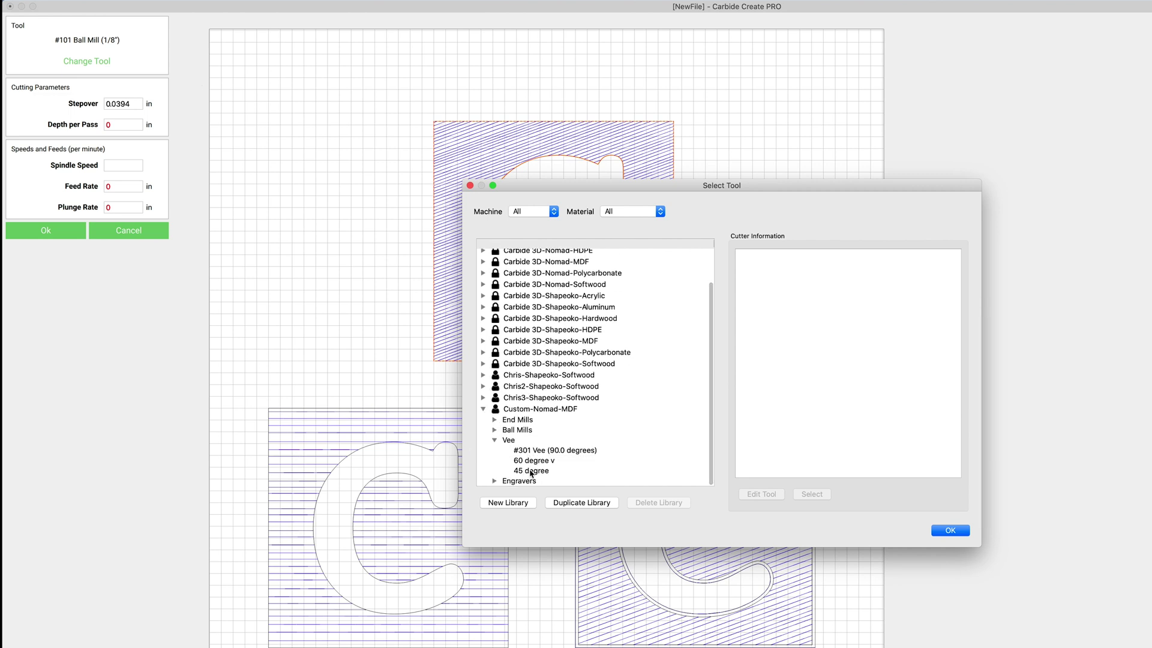
click(530, 471)
click(956, 528)
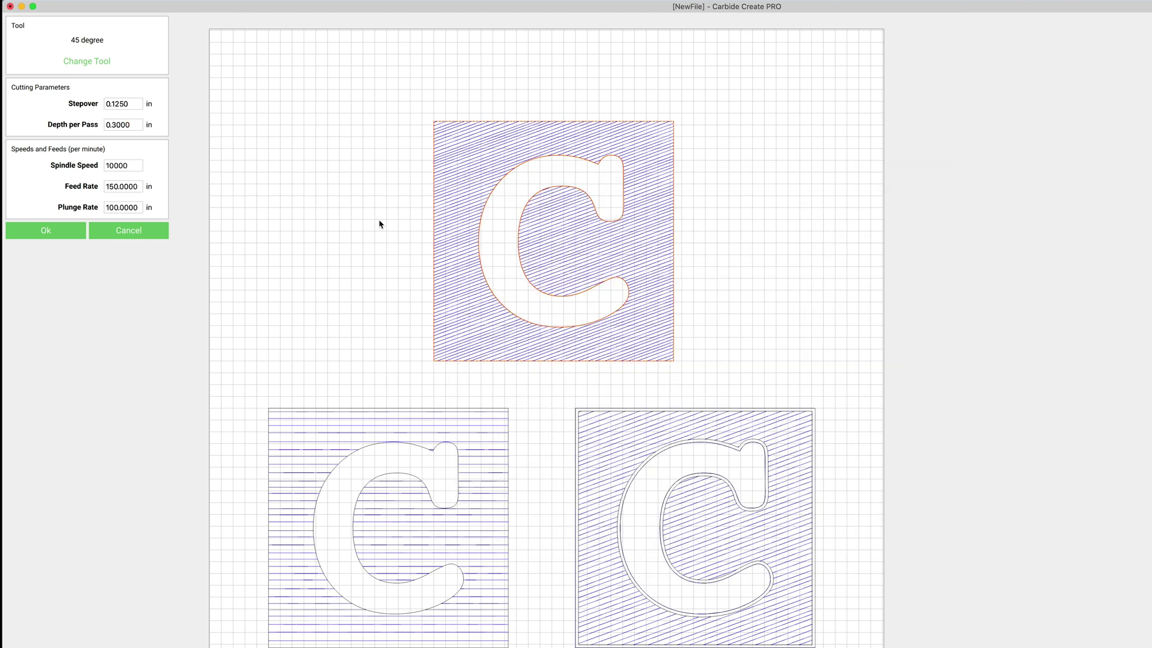
Step: Set the texture tool's plunge rate to 150
double_click(129, 207)
text(150)
click(55, 238)
Step: Set the texture stepover to 0.04 with 30% stepover variation
double_click(125, 190)
click(126, 191)
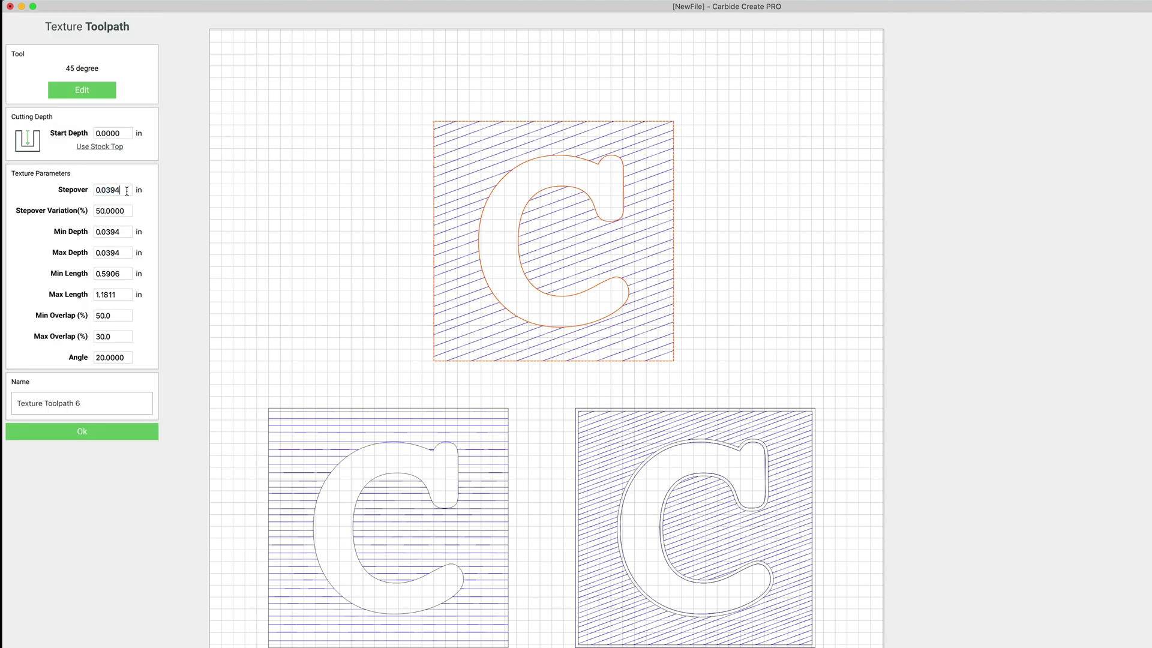
drag(127, 191, 107, 200)
text(4)
double_click(122, 211)
text(30)
Step: Use 0.04 min/max depth, 20–50% overlap and a 75° angle, and create the texture toolpath
key(Tab)
text(.)
key(Tab)
text(.0)
key(Tab)
key(Tab)
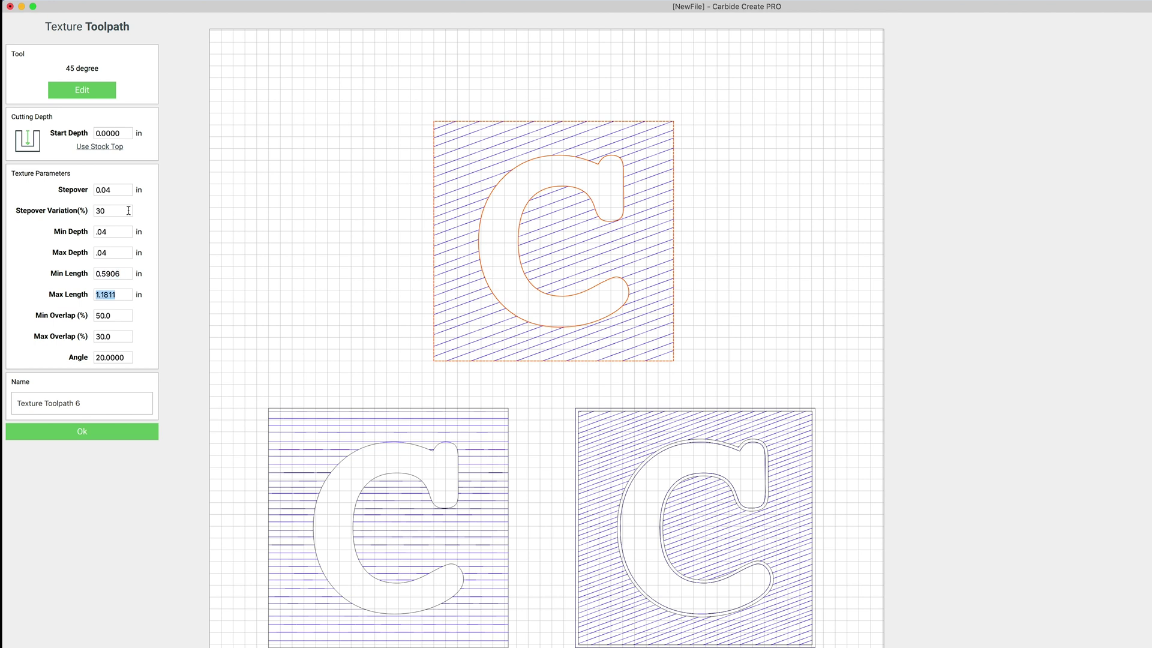
key(Tab)
text(20)
key(Tab)
text(50)
key(Tab)
text(75)
click(83, 432)
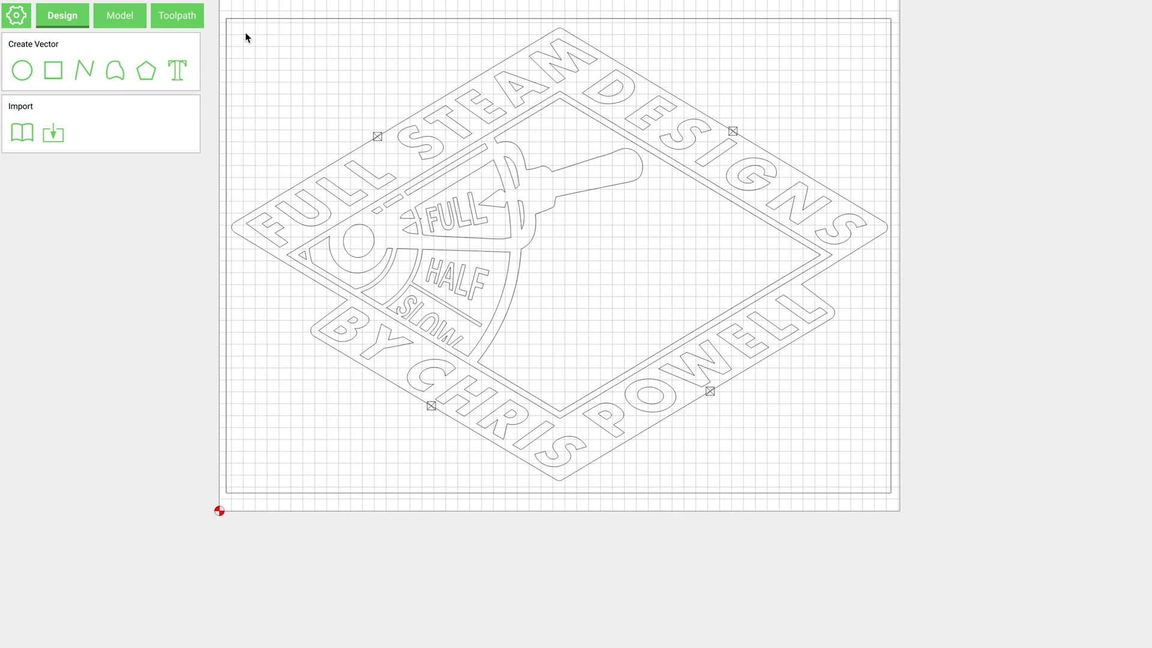
Step: Show the toolpath list and open Texture Toolpath 5's 1/4" ball mill settings
click(180, 17)
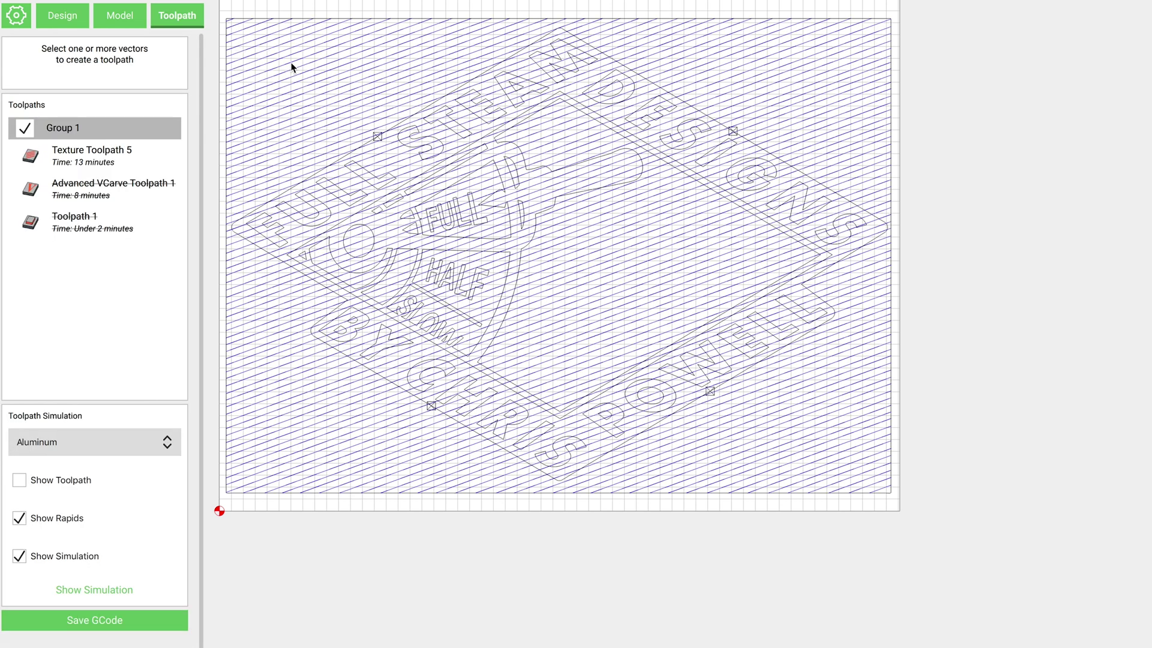
click(93, 157)
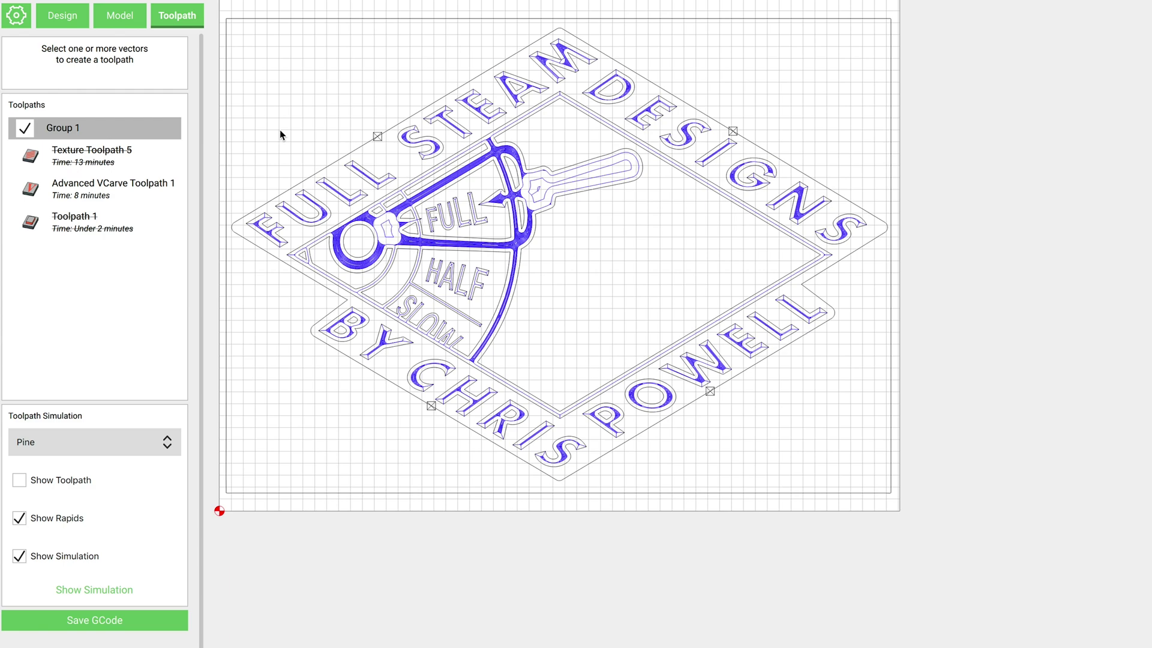
Step: Open Advanced VCarve Toolpath 1, review its 1/4" end mill pocket tool, and move the dialog aside
double_click(92, 185)
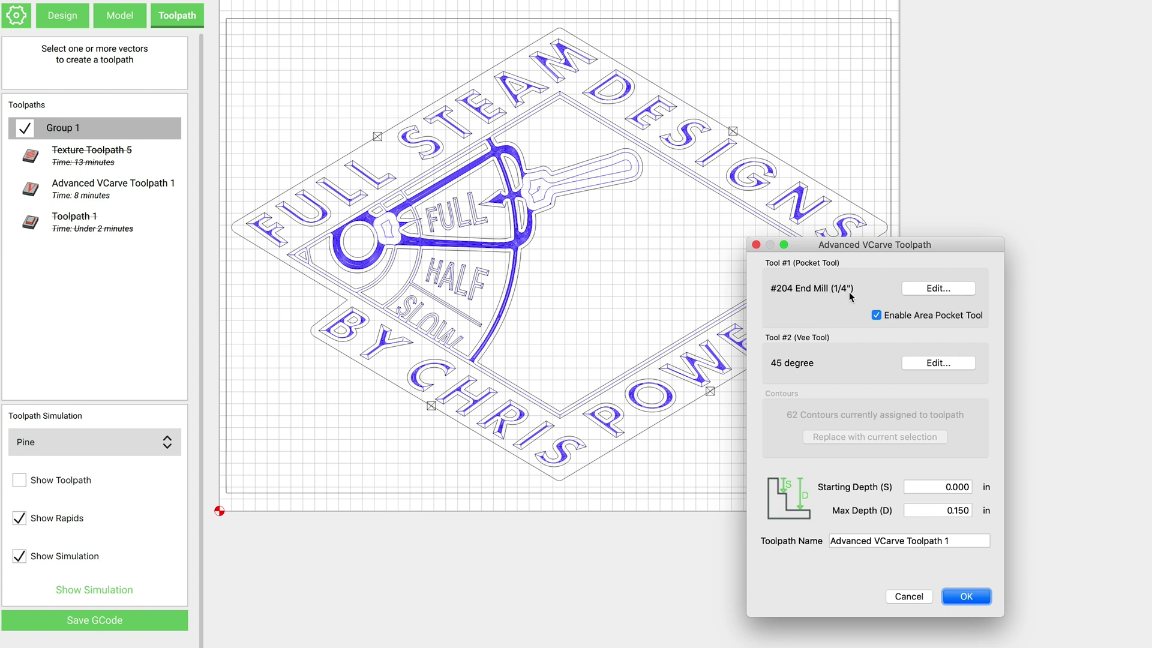
click(945, 289)
click(876, 315)
drag(822, 251, 960, 264)
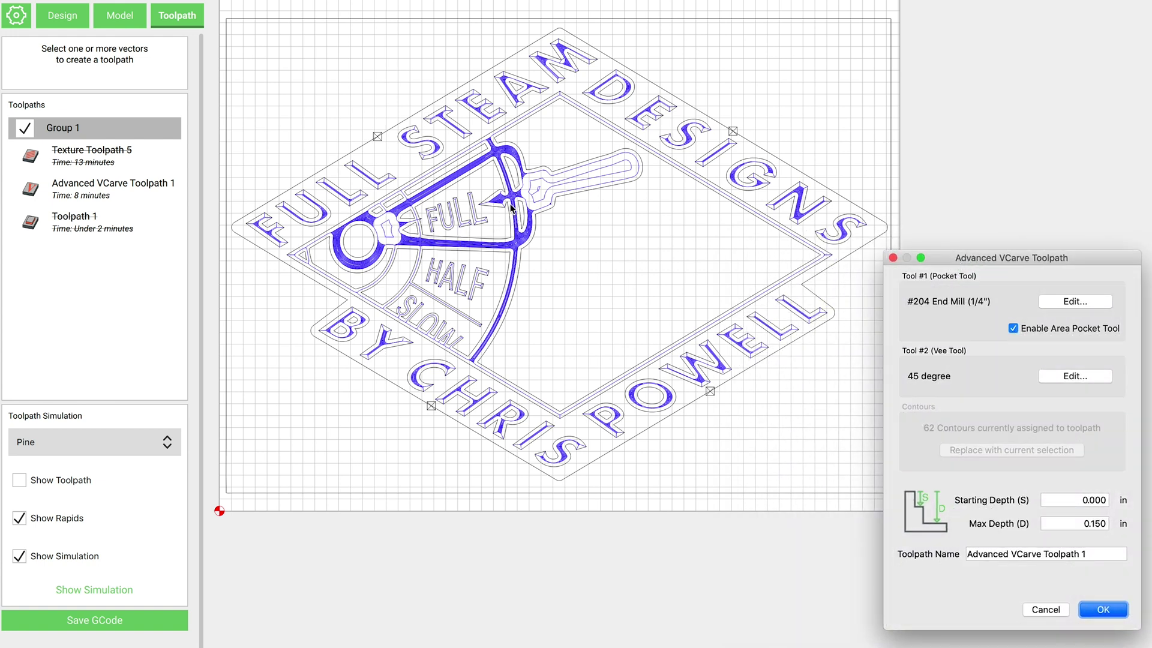